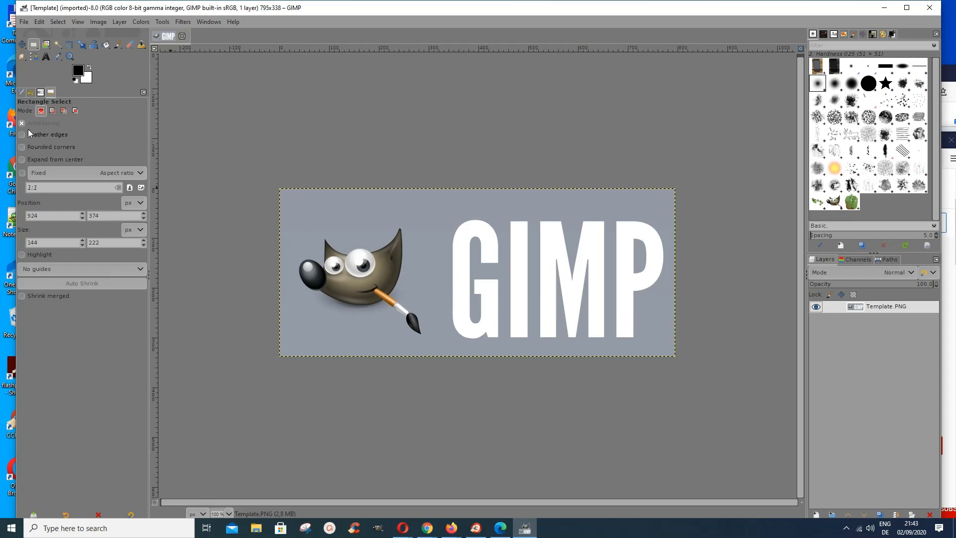
Step: Draw a rectangular selection around the mascot and adjust its edges to about 270 × 286 px
left_click_drag(288, 219, 439, 346)
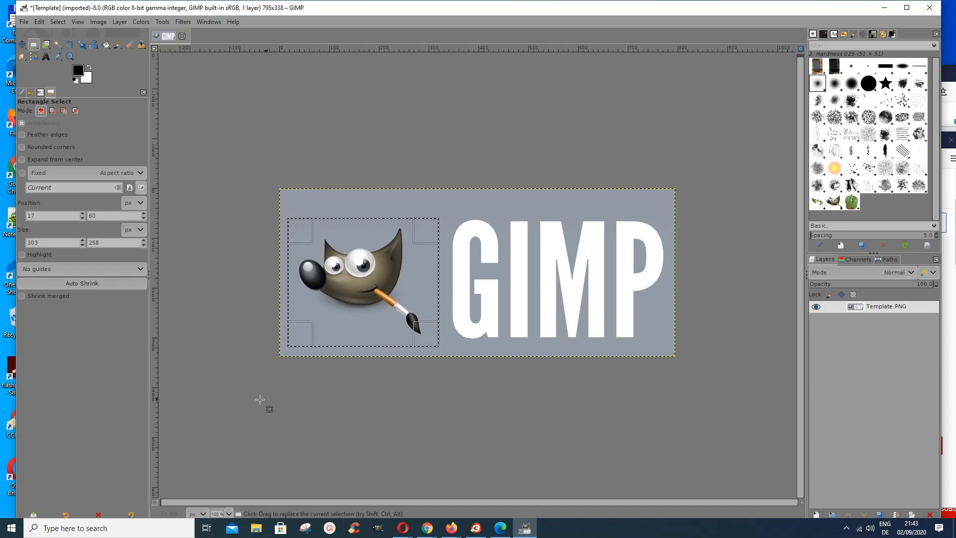
mouse_move(306, 235)
left_mouse_down()
mouse_move(303, 217)
mouse_move(317, 231)
left_mouse_up()
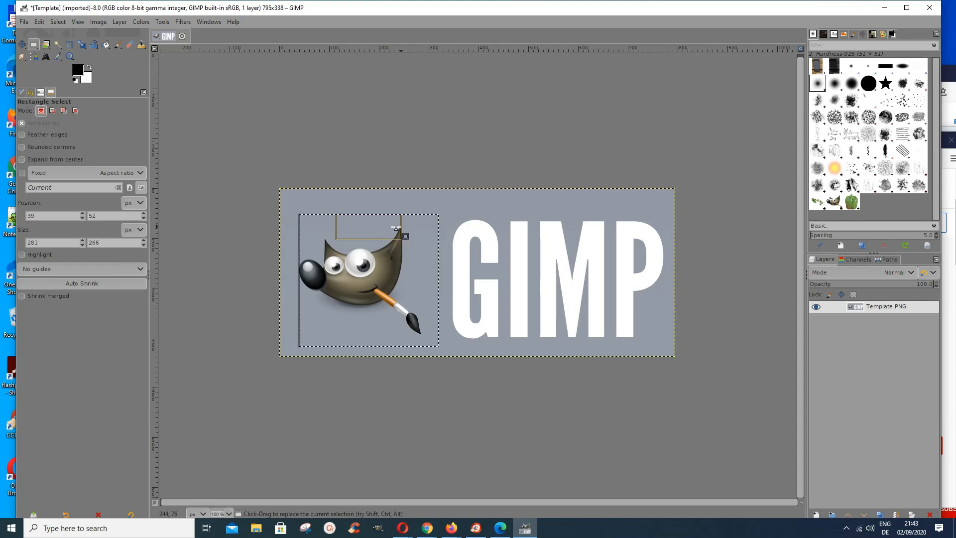
left_click_drag(427, 228, 367, 211)
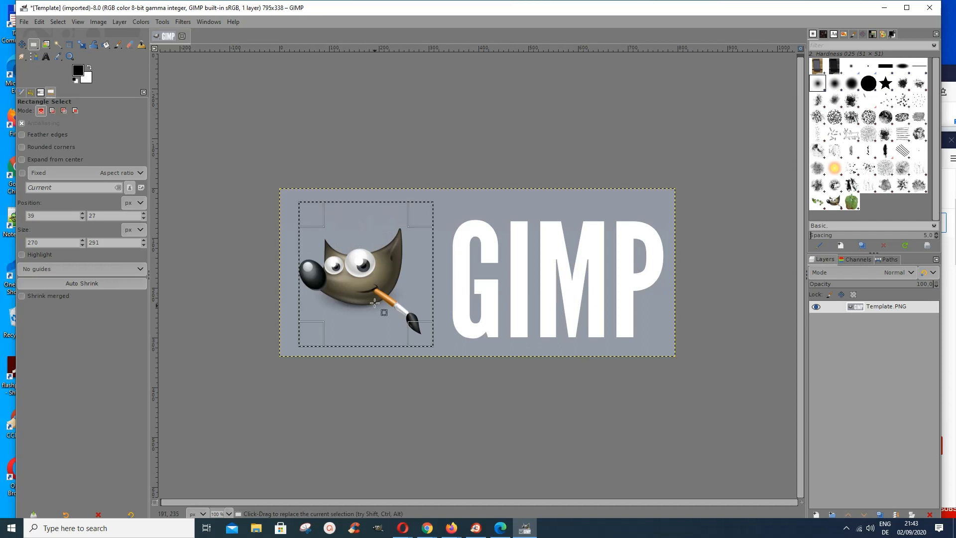
mouse_move(381, 331)
left_mouse_down()
mouse_move(367, 318)
mouse_move(374, 329)
left_mouse_up()
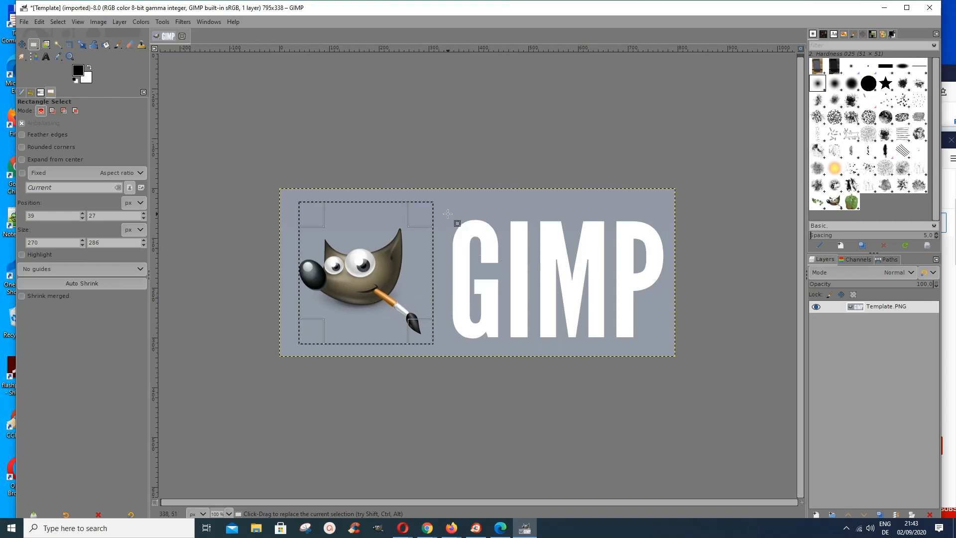
Step: Select the GIMP lettering with a rectangle about 444 × 267 px and add a rectangle about 276 × 283 px around the mascot
left_click_drag(448, 213, 668, 347)
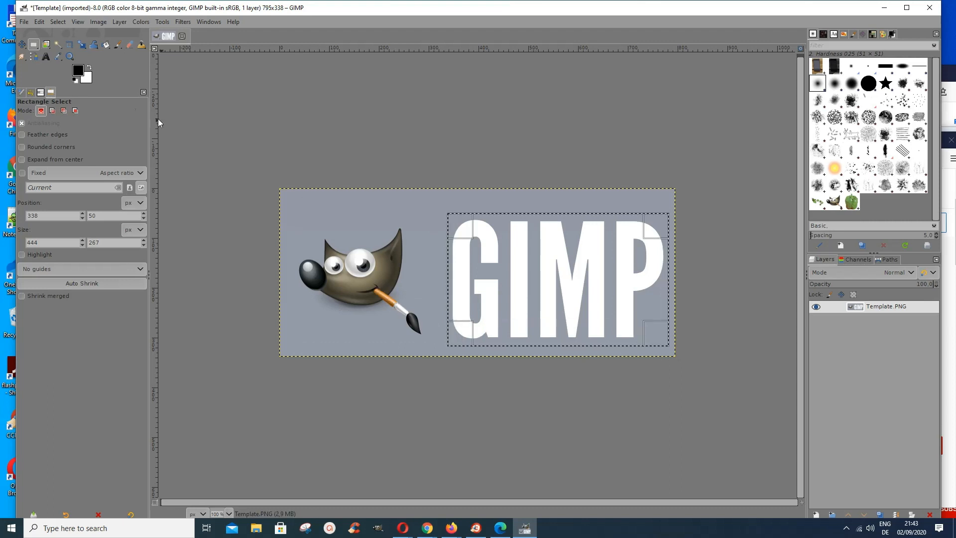
left_click(52, 111)
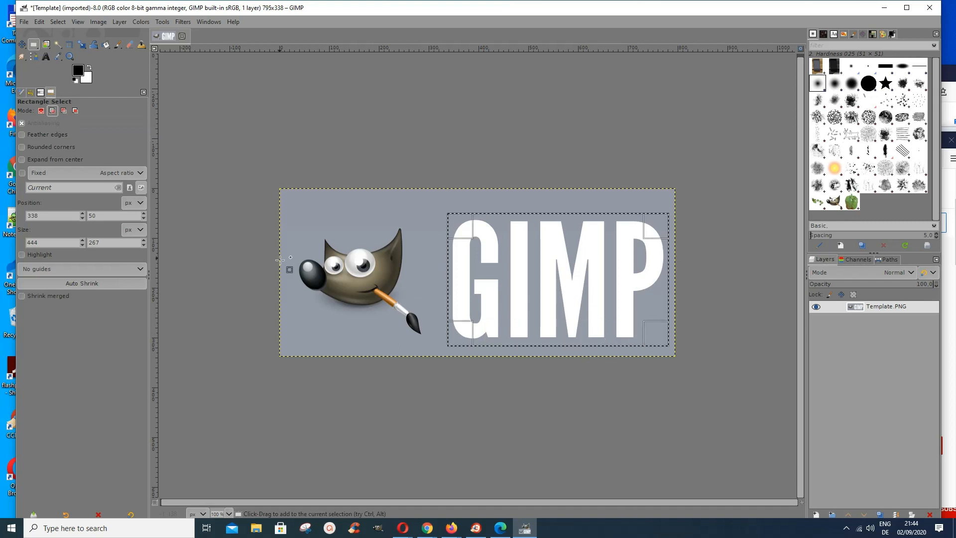
left_click_drag(291, 205, 428, 347)
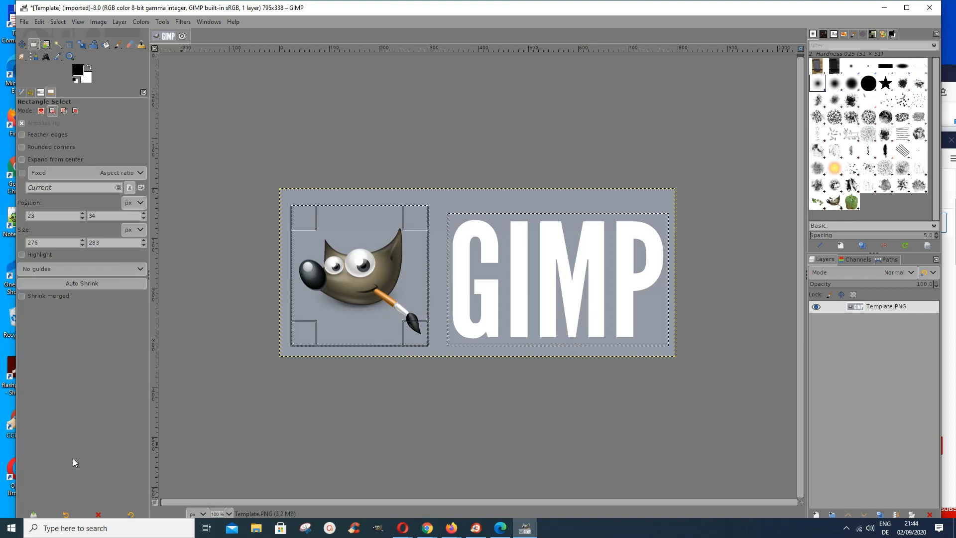
Step: Subtract a rectangle about 330 × 284 px over the letters IMP from the current selection
left_click(64, 111)
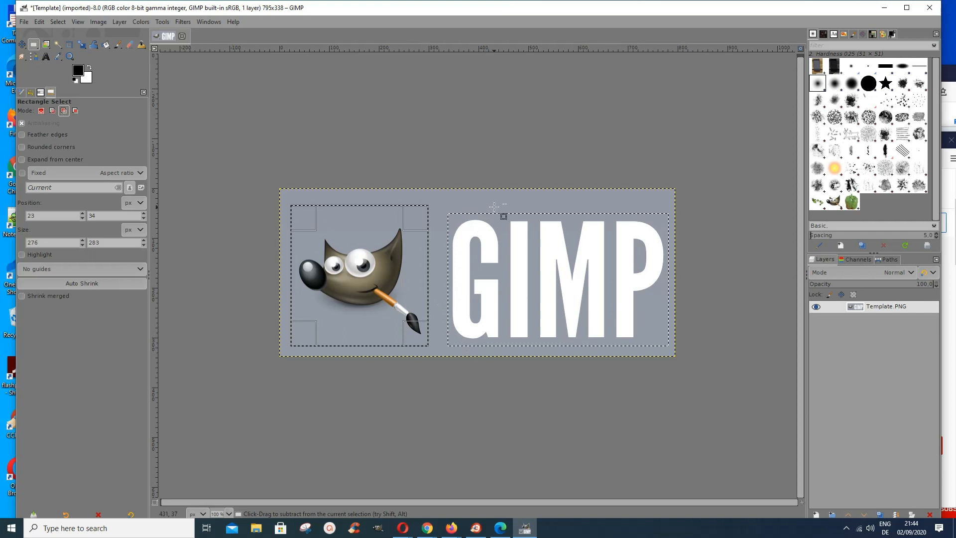
left_click_drag(503, 207, 668, 347)
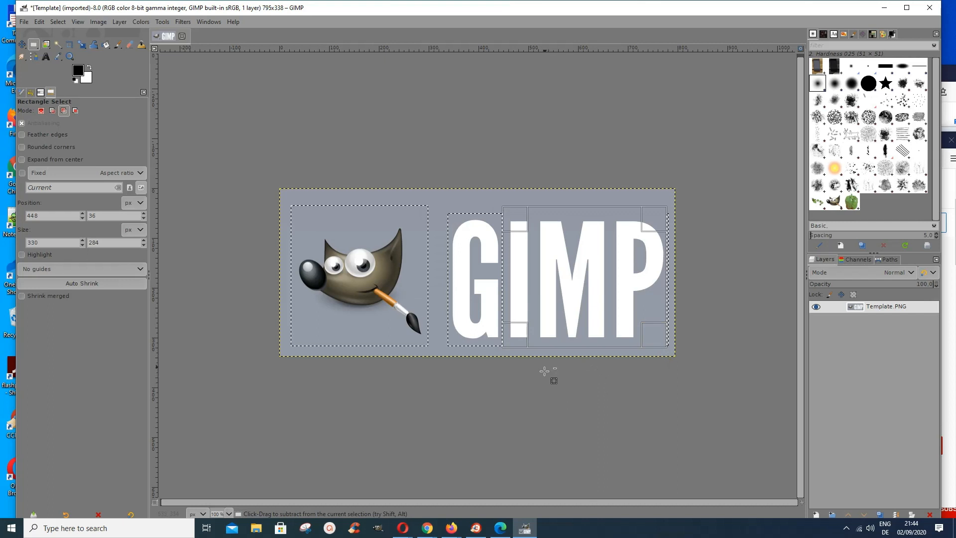
left_click(566, 299)
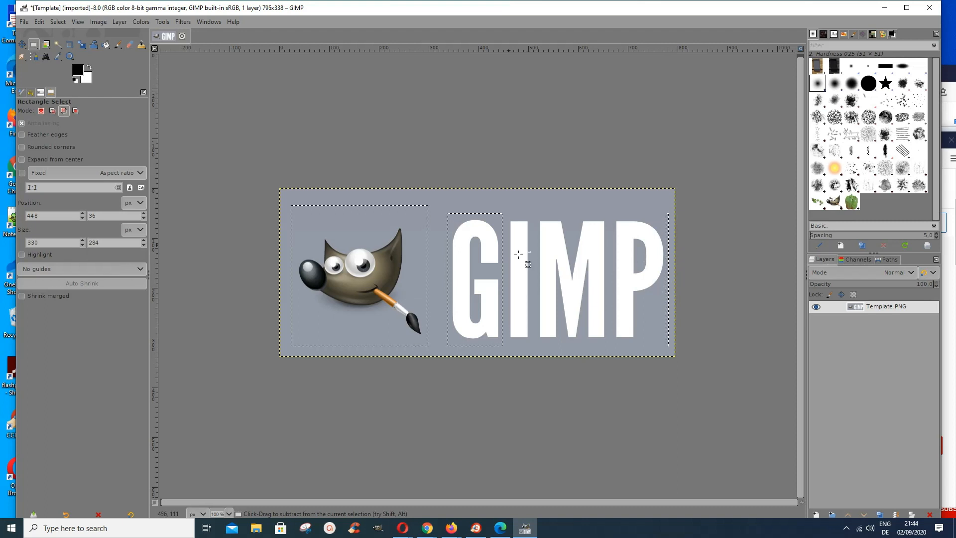
Step: Intersect the selection with a rectangle about 233 × 220 px over the mascot's head, and deselect everything
left_click(75, 111)
left_click_drag(287, 204, 402, 311)
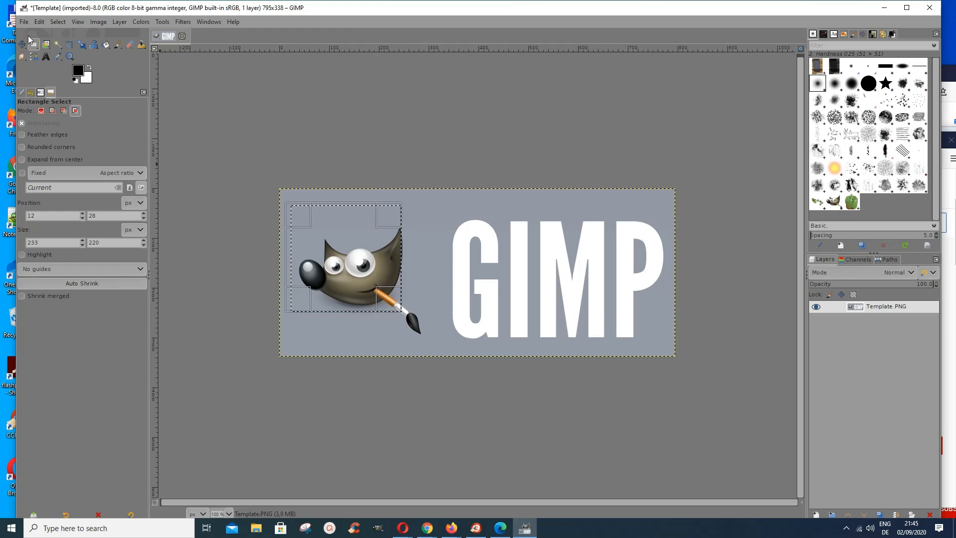
left_click(40, 23)
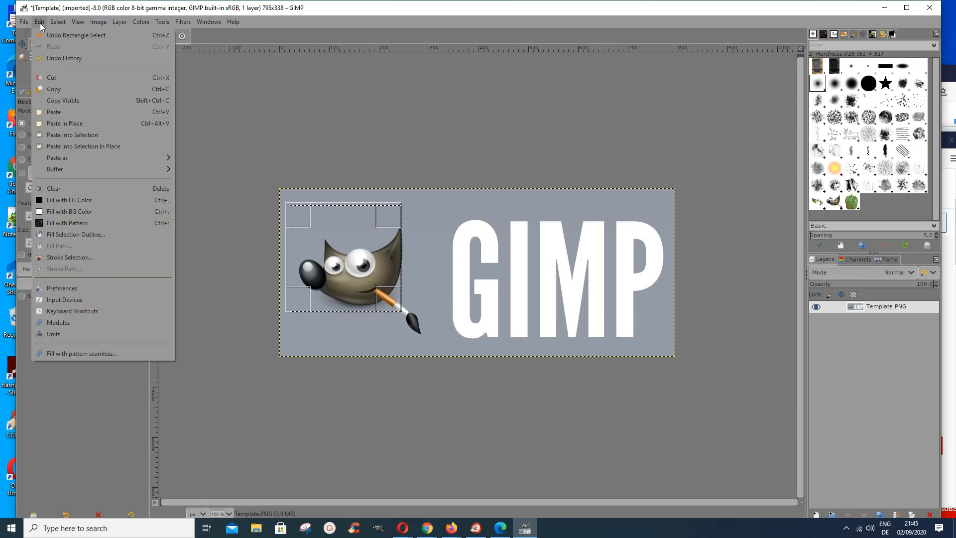
mouse_move(58, 22)
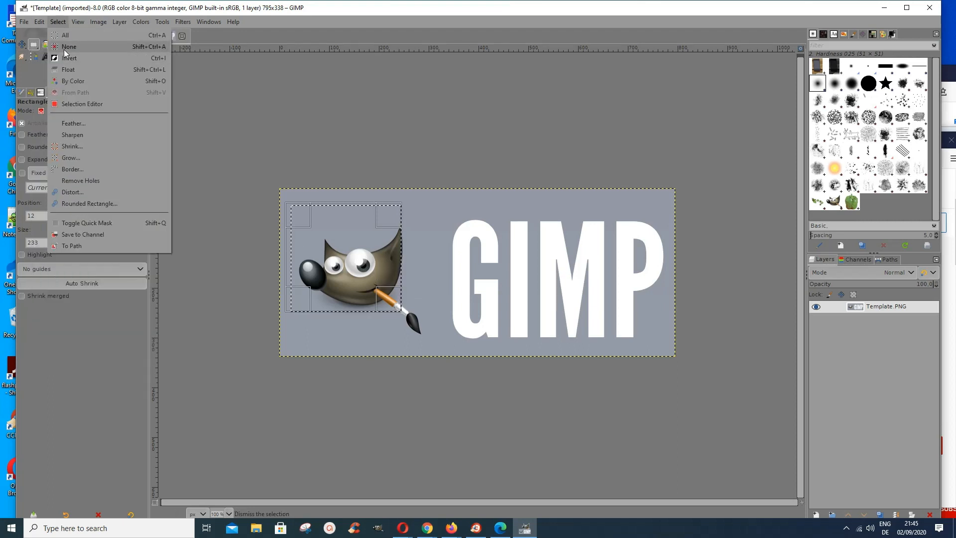
left_click(65, 47)
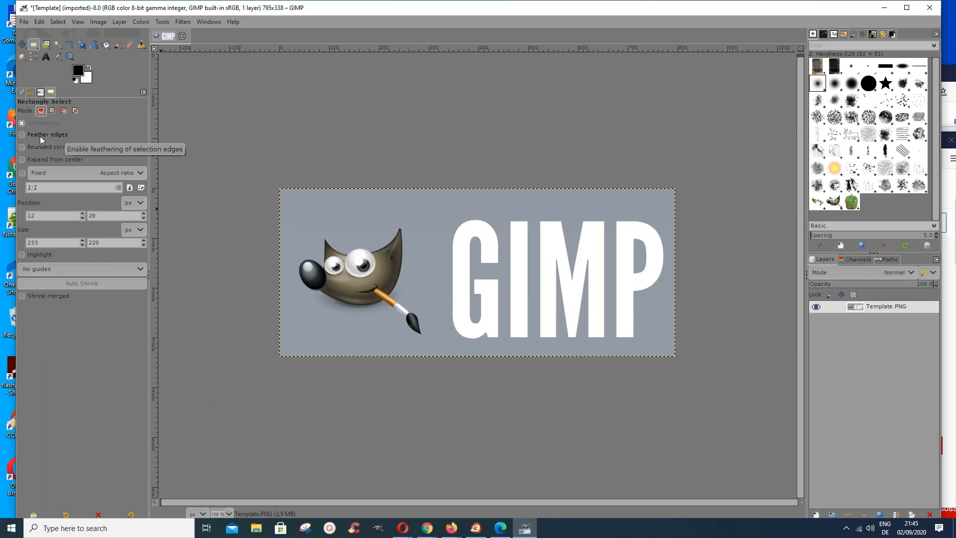
Step: Draw a rectangular selection about 287 × 241 px around the mascot and copy its contents
left_click_drag(289, 219, 432, 339)
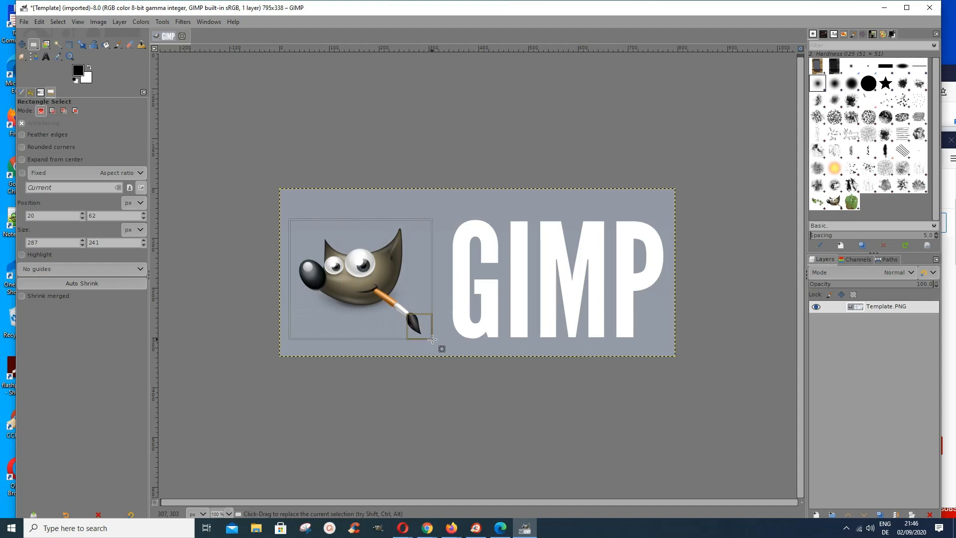
right_click(361, 269)
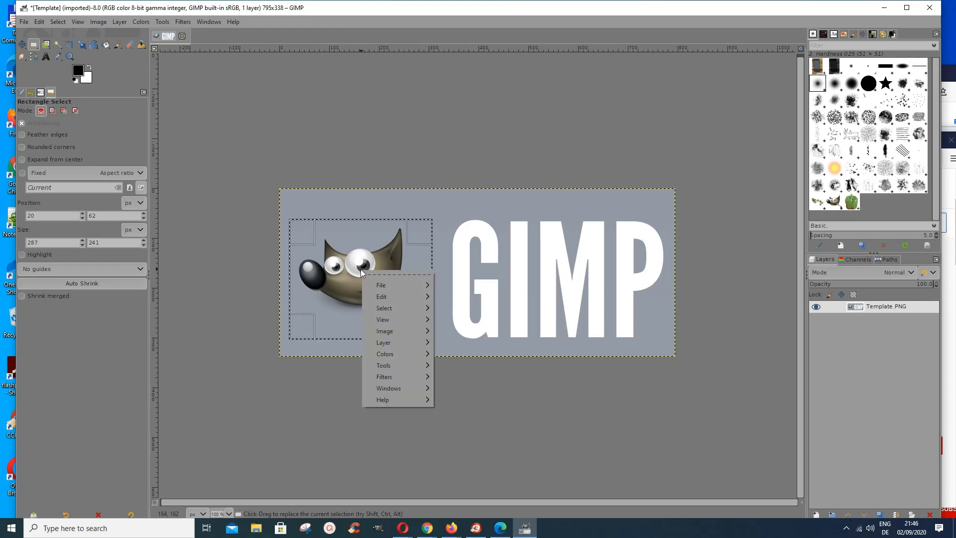
mouse_move(389, 296)
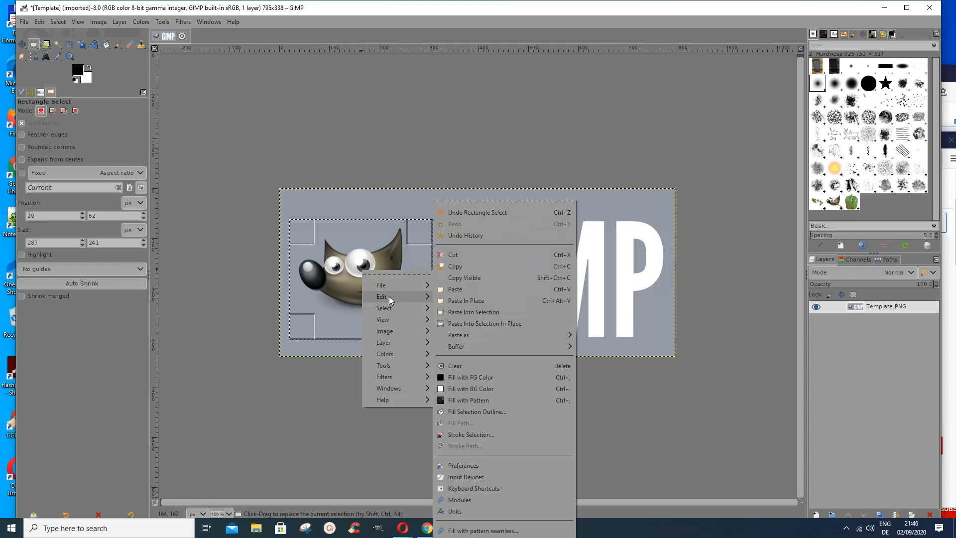
left_click(455, 267)
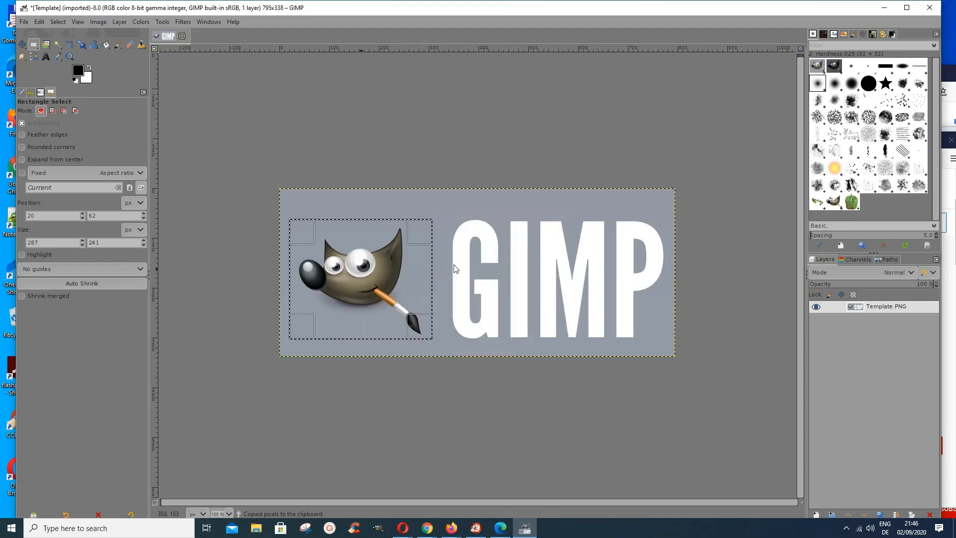
Step: Paste the copied mascot as a new layer and leave it hidden, with only the Template.PNG layer visible
left_click(43, 23)
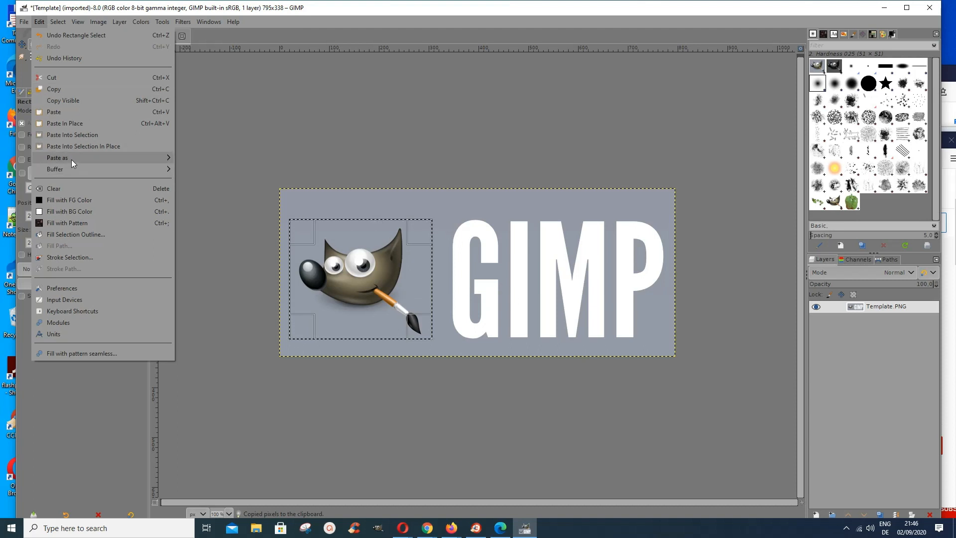
mouse_move(72, 159)
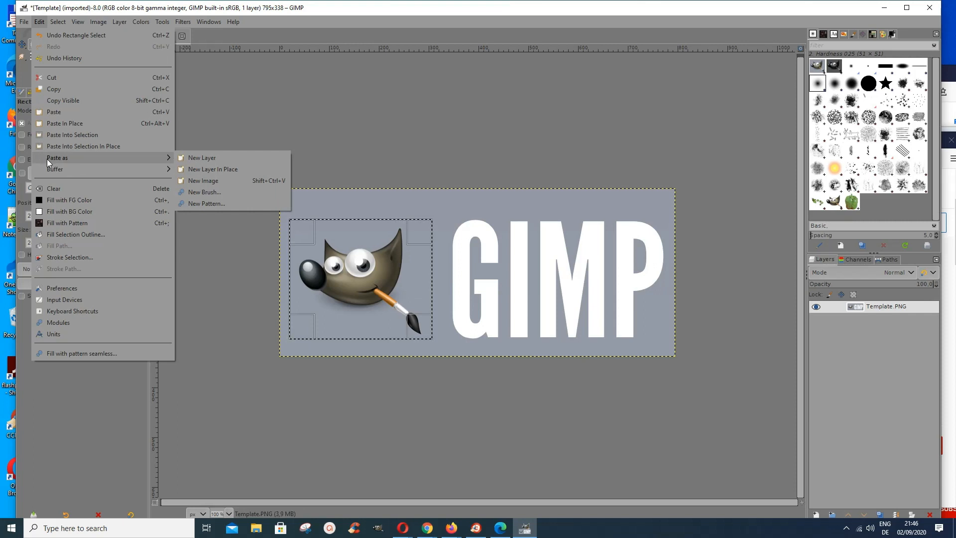
left_click(219, 158)
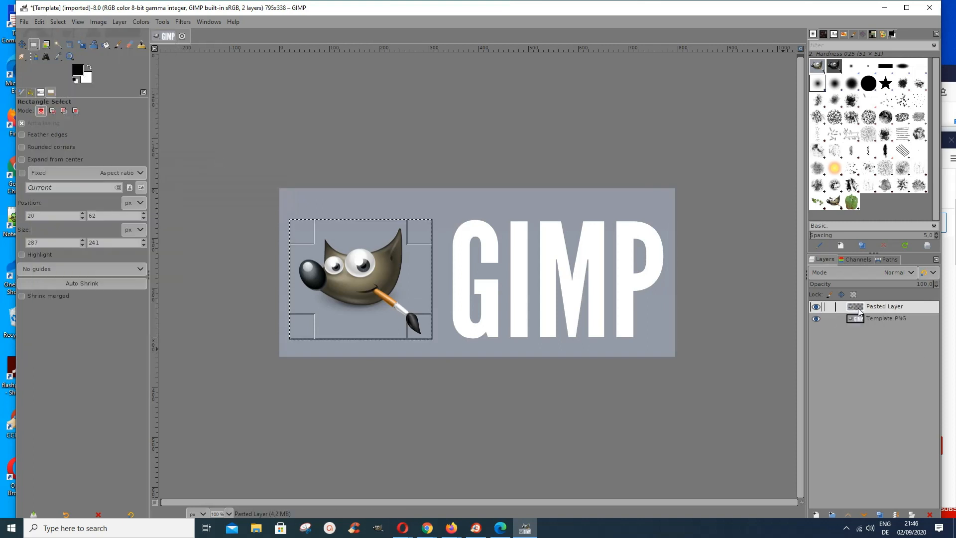
left_click(816, 319)
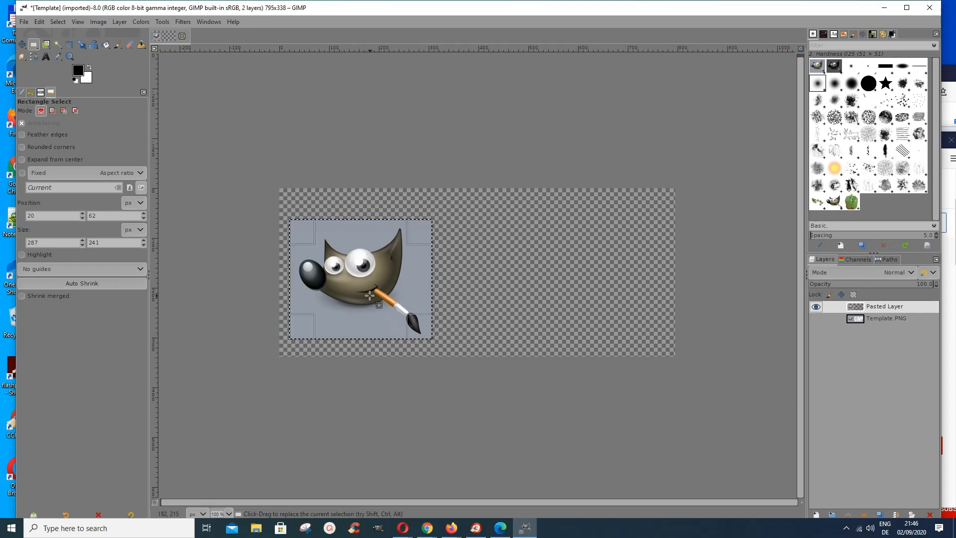
left_click(818, 320)
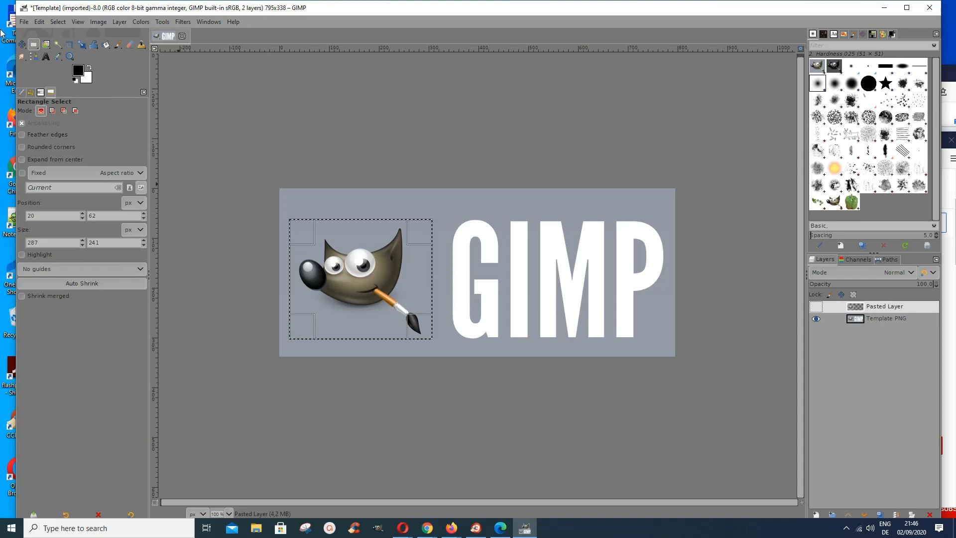
Step: Clear the selection and make the Template.PNG layer active
left_click(53, 22)
left_click(59, 46)
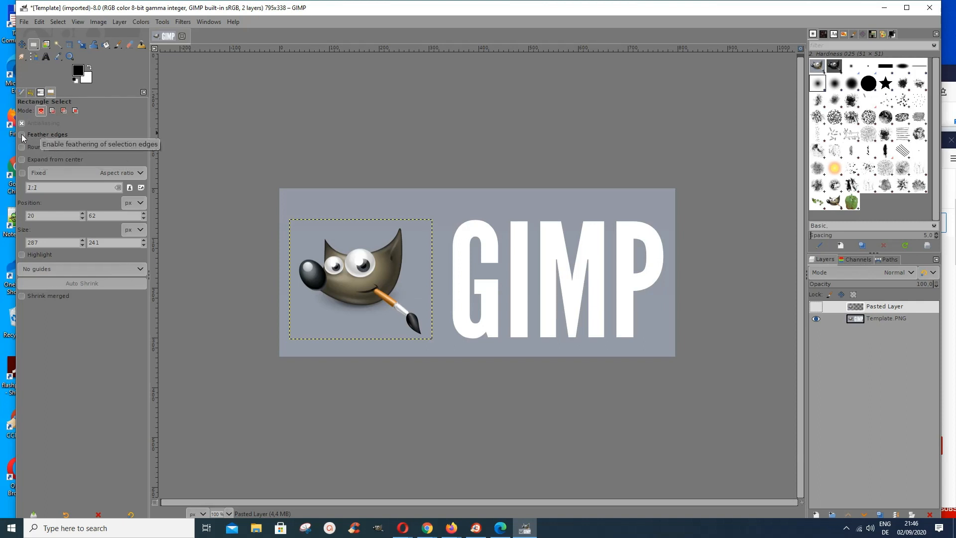
left_click(851, 321)
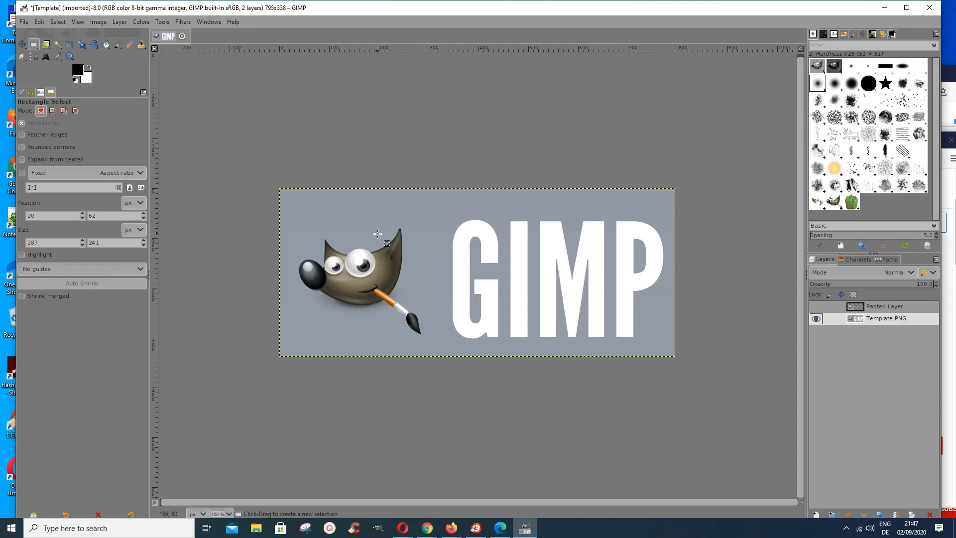
Step: Enable feathered edges for the Rectangle Select tool and set the feather radius to 37.9
left_click(22, 136)
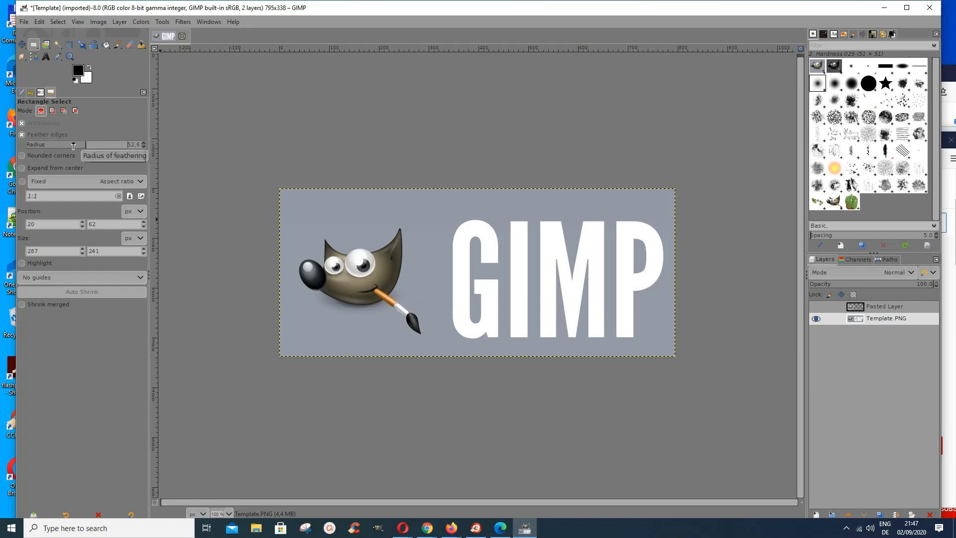
left_click(73, 144)
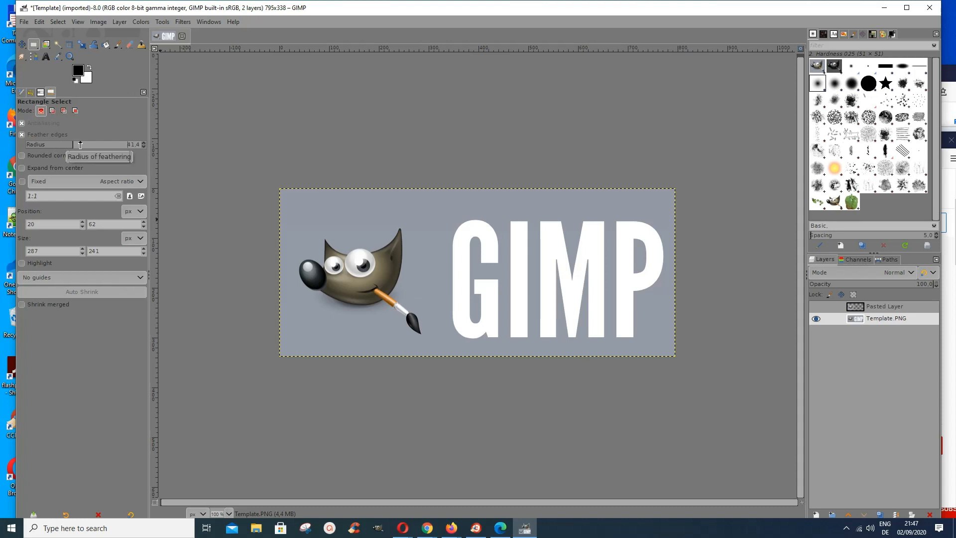
left_click(81, 144)
left_click(57, 145)
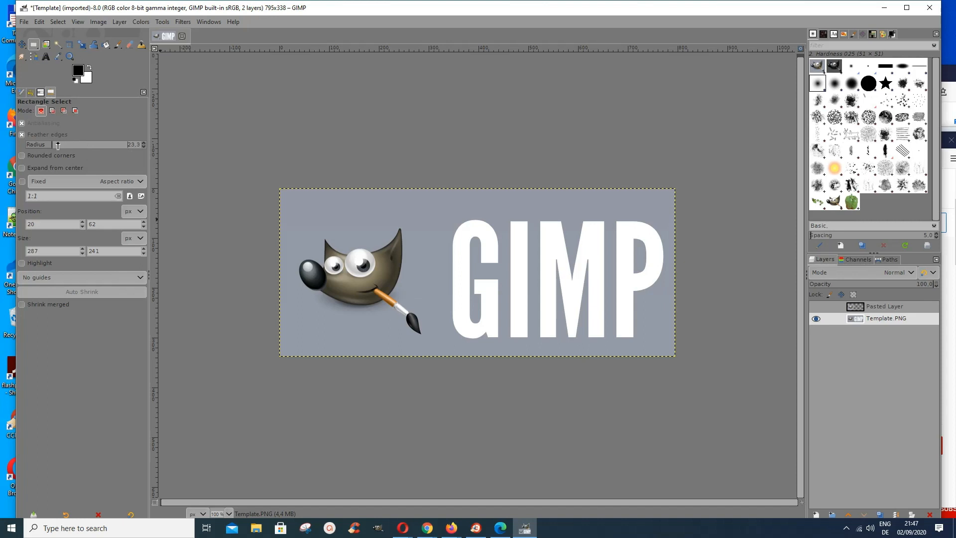
left_click(74, 144)
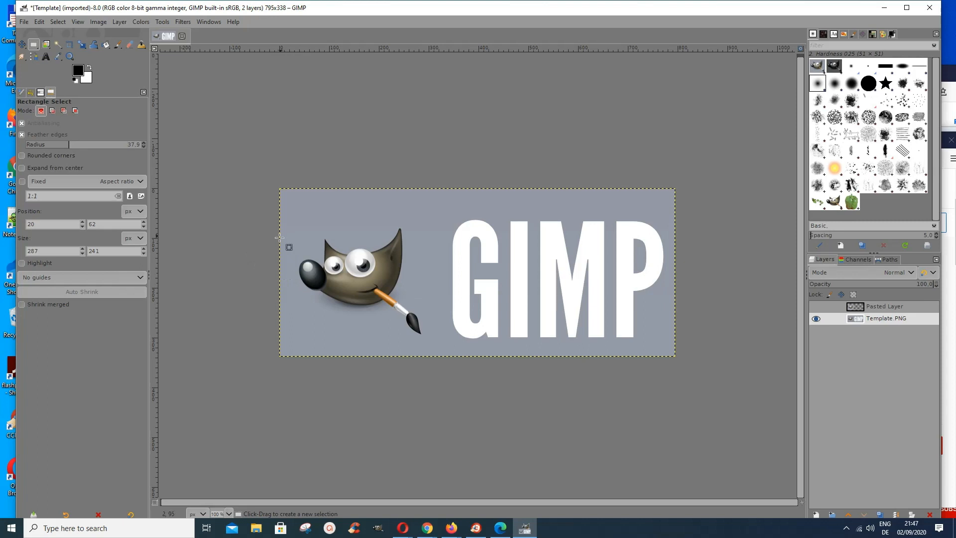
Step: Draw a feathered rectangular selection about 287 × 241 px around the mascot and set its feather radius to 56.5
left_click_drag(291, 221, 433, 341)
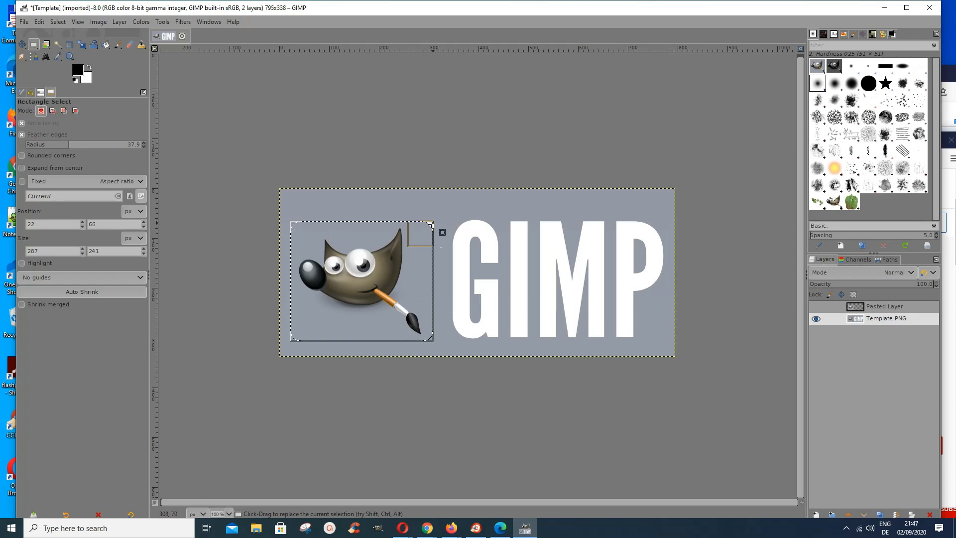
left_click(80, 144)
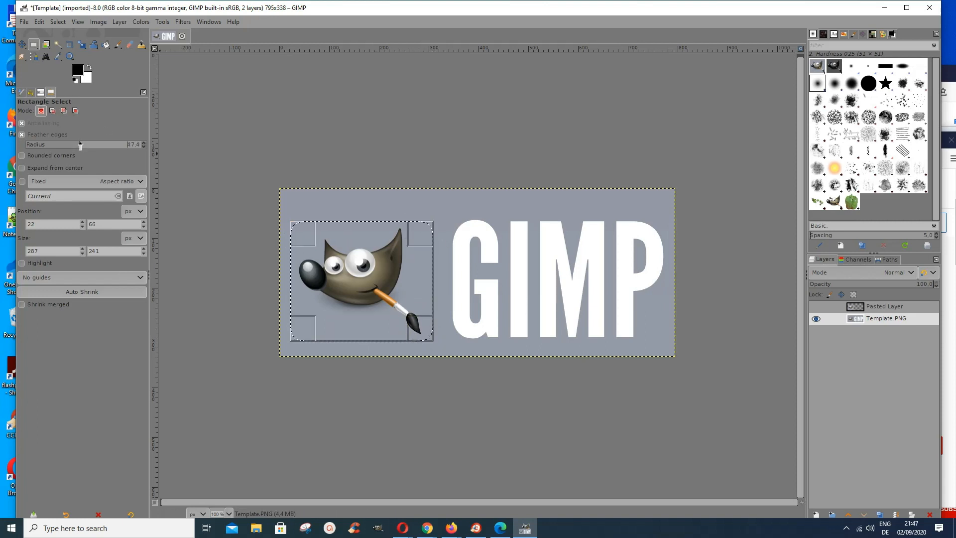
left_click(90, 144)
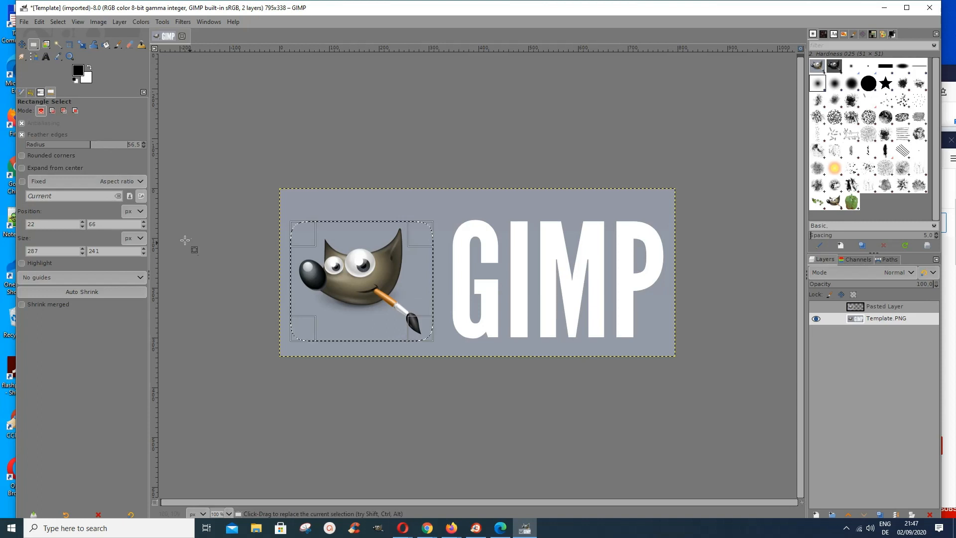
Step: Copy the feathered mascot selection from Template.PNG and paste it as a new layer
right_click(359, 268)
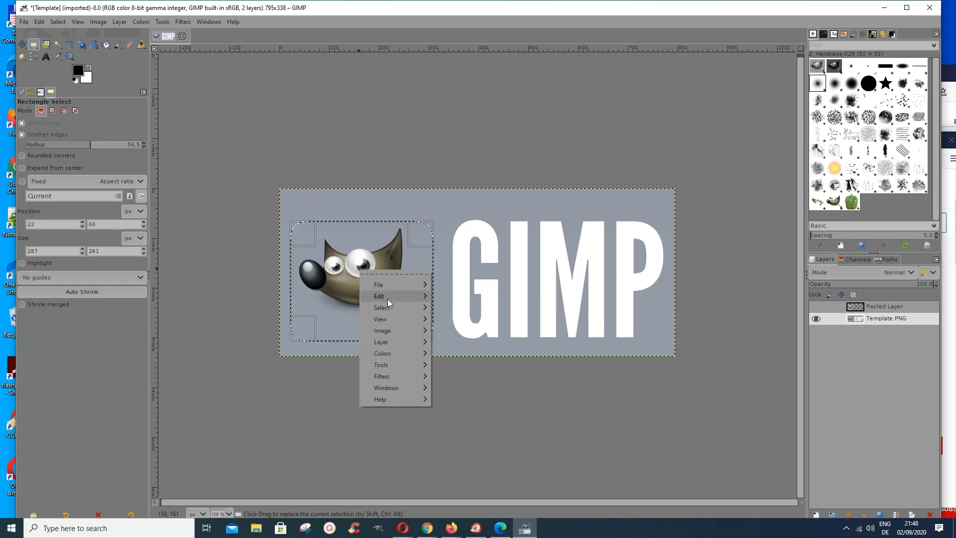
mouse_move(388, 298)
left_click(461, 265)
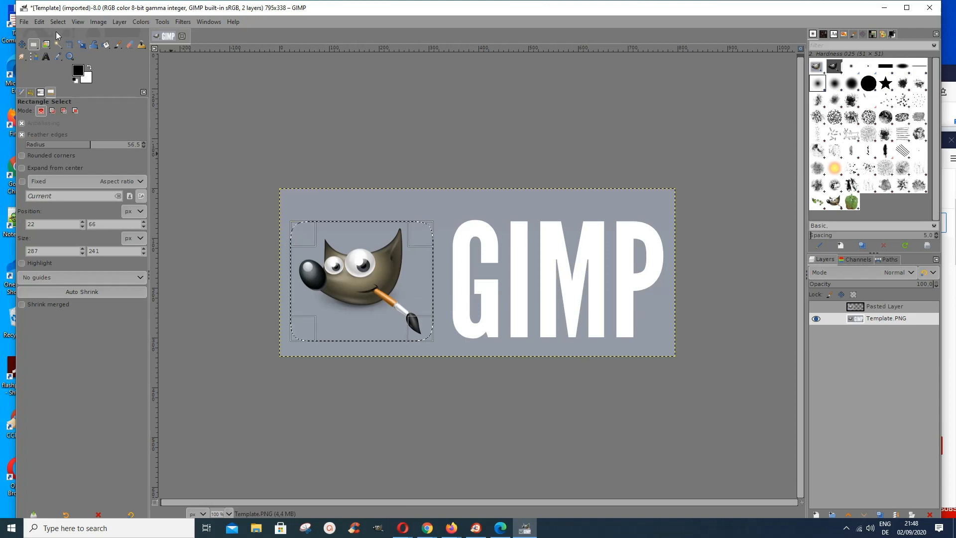
right_click(334, 249)
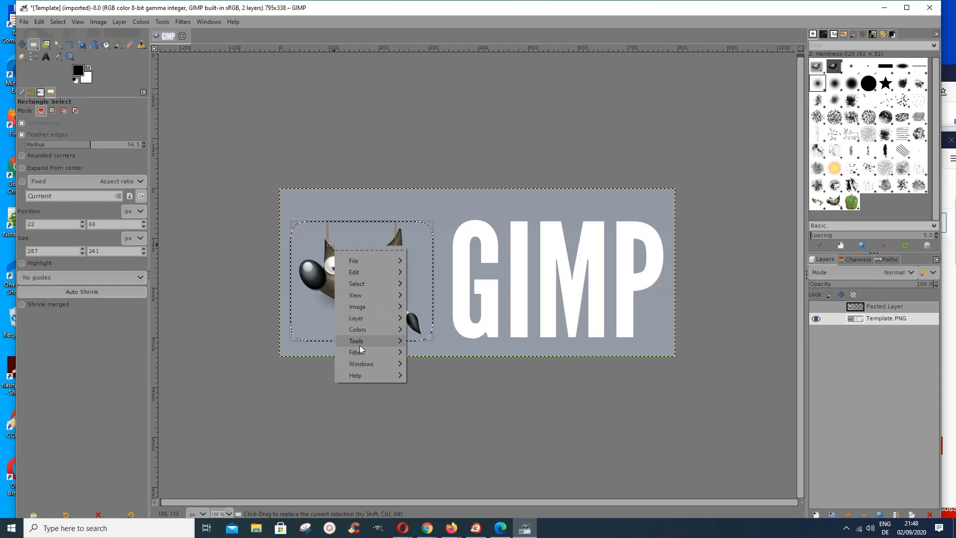
mouse_move(389, 272)
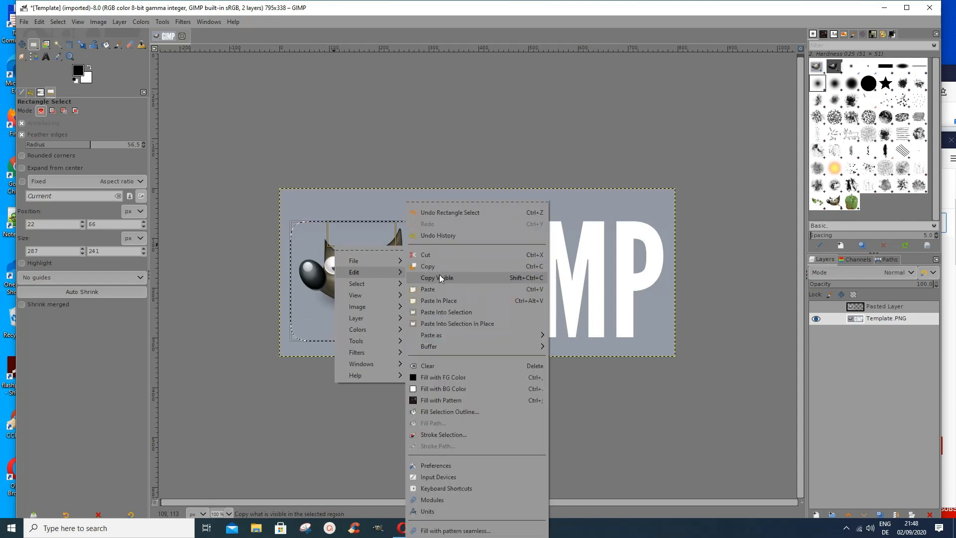
mouse_move(443, 336)
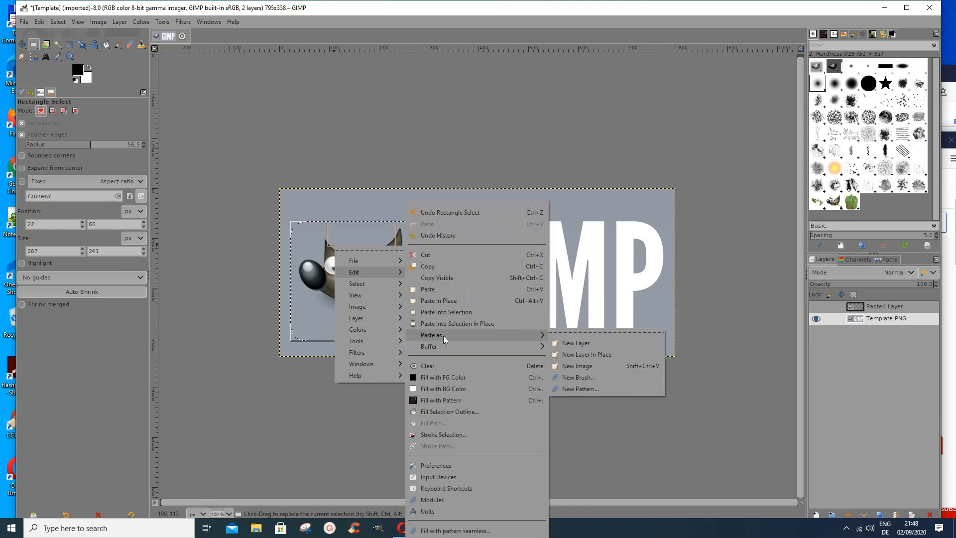
left_click(570, 344)
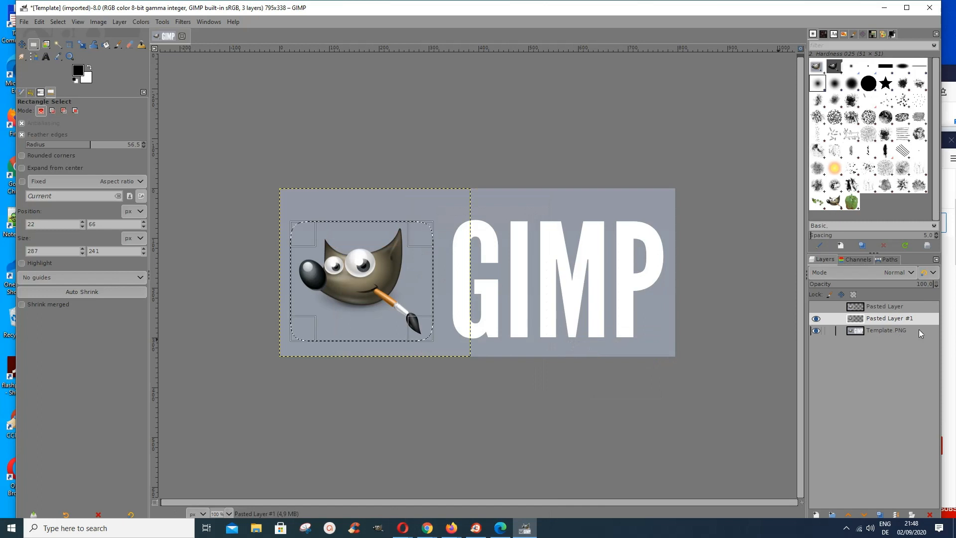
Step: Hide the Template.PNG layer and show the first pasted layer together with the new feathered copy
left_click(816, 331)
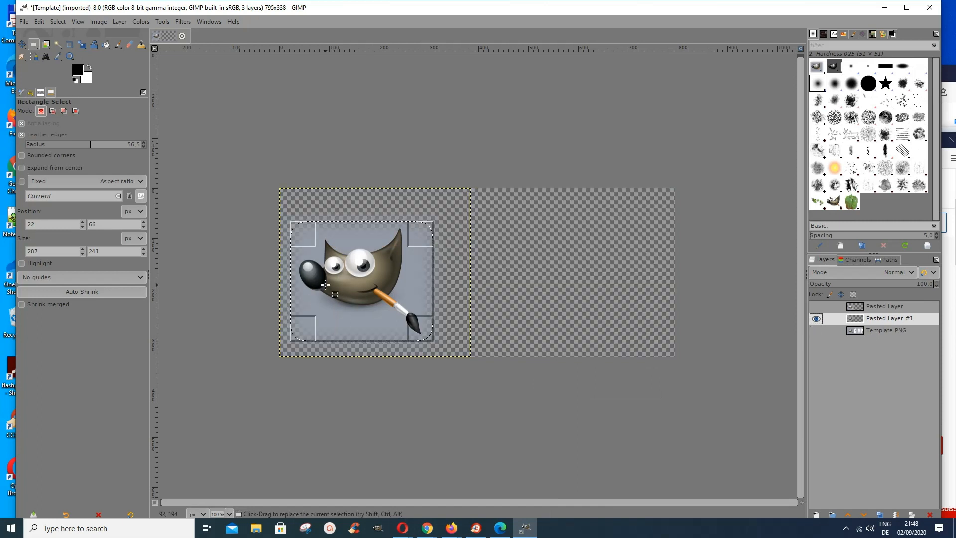
left_click(366, 295)
left_click(815, 307)
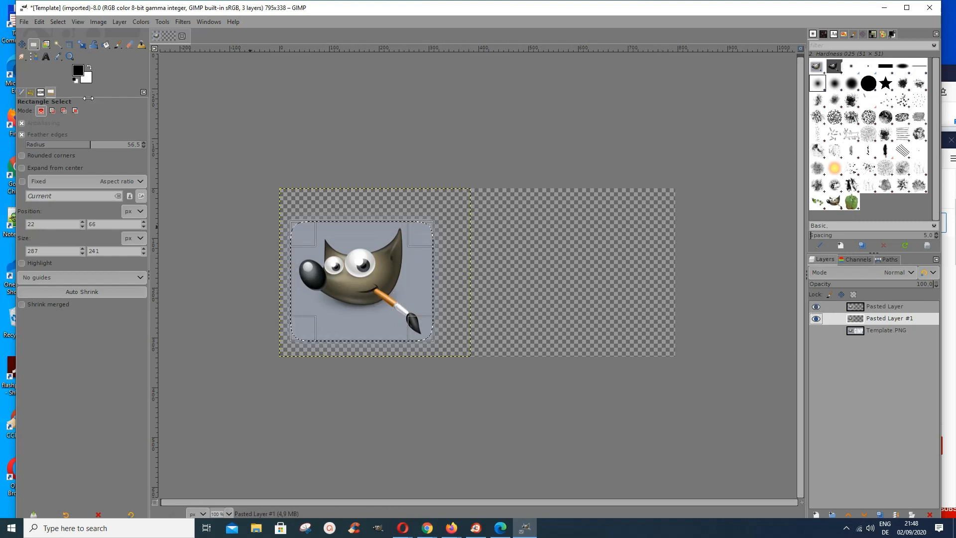
Step: Move the feathered mascot layer onto the right half of the canvas, then make Template.PNG the active layer
left_click(22, 46)
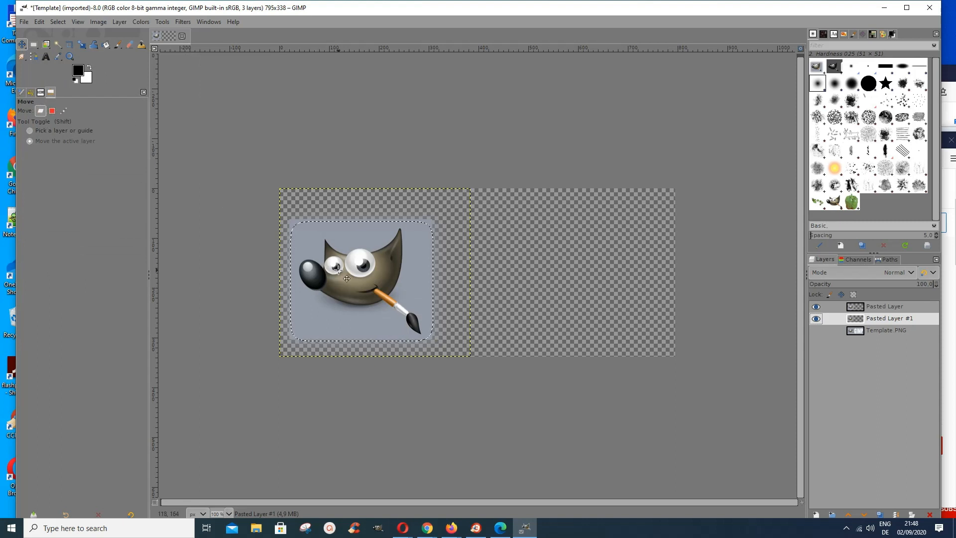
left_click_drag(358, 278, 571, 267)
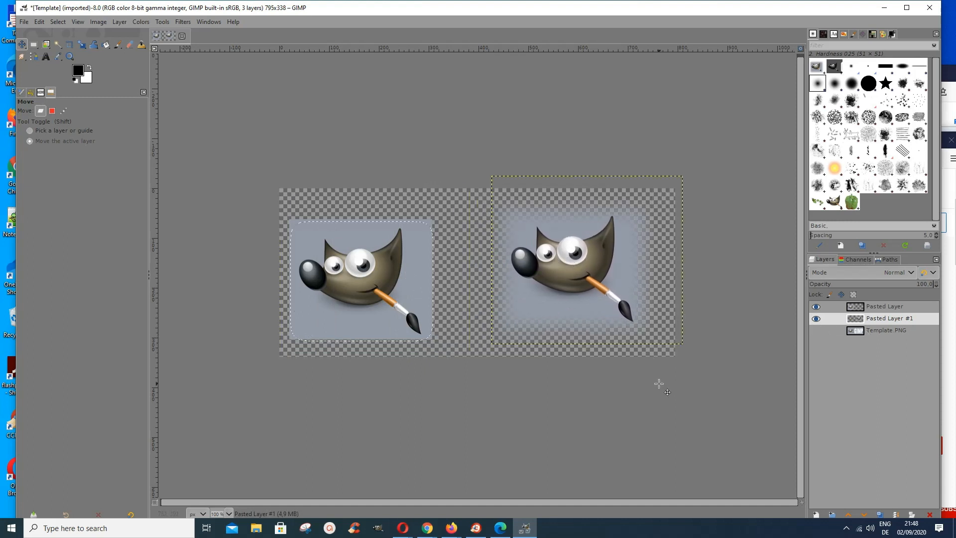
left_click(902, 331)
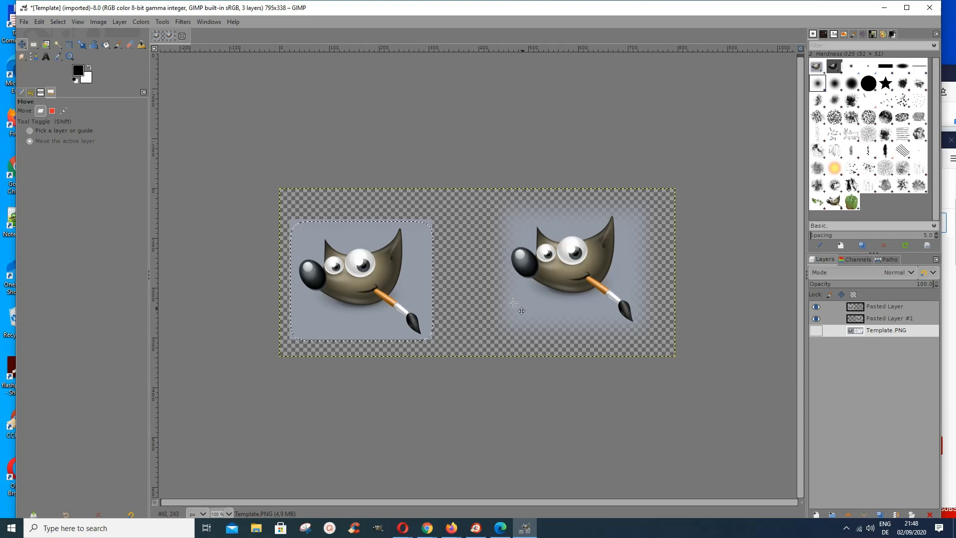
Step: Clear the selection with the Rectangle Select tool and turn off feathered edges
left_click(33, 47)
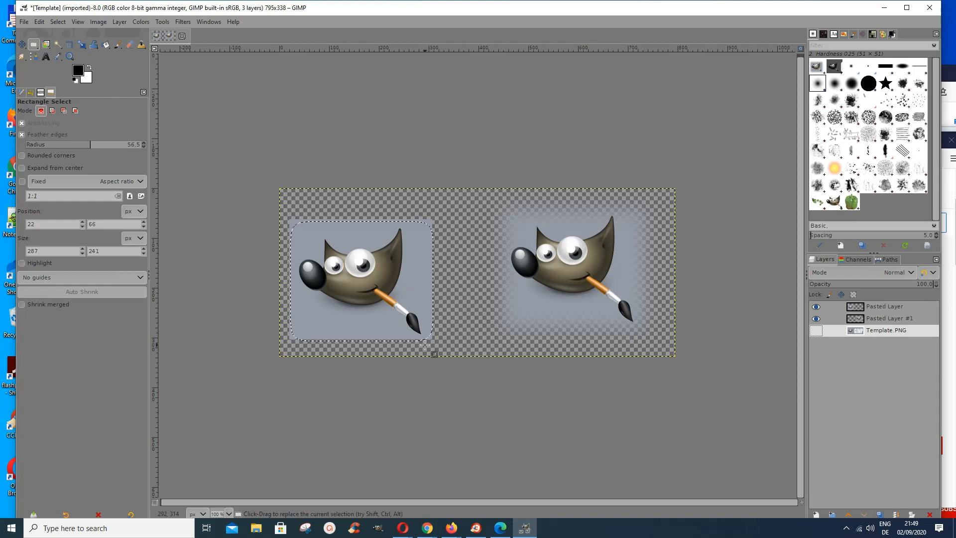
left_click_drag(425, 344, 425, 345)
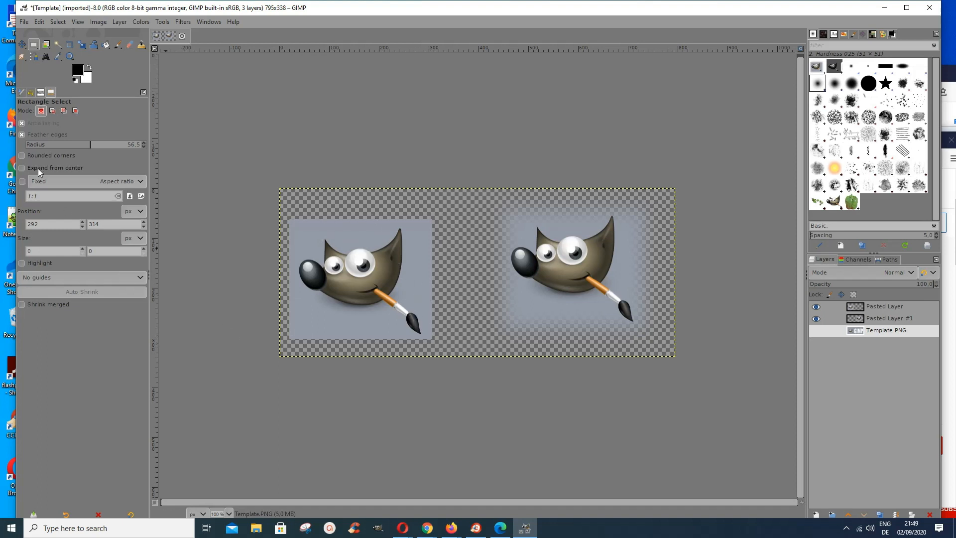
left_click(21, 135)
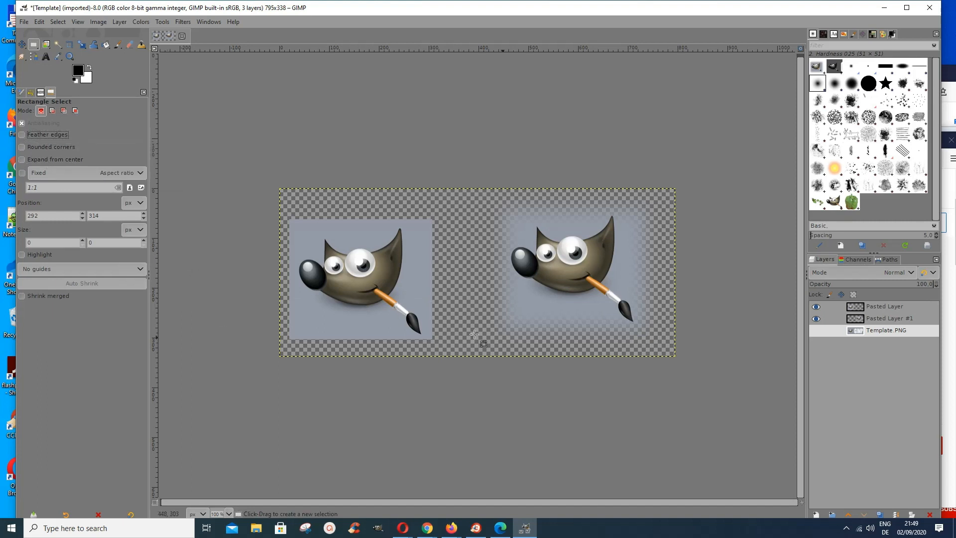
Step: Hide both pasted mascot layers and show the Template.PNG layer
left_click(815, 321)
left_click(817, 307)
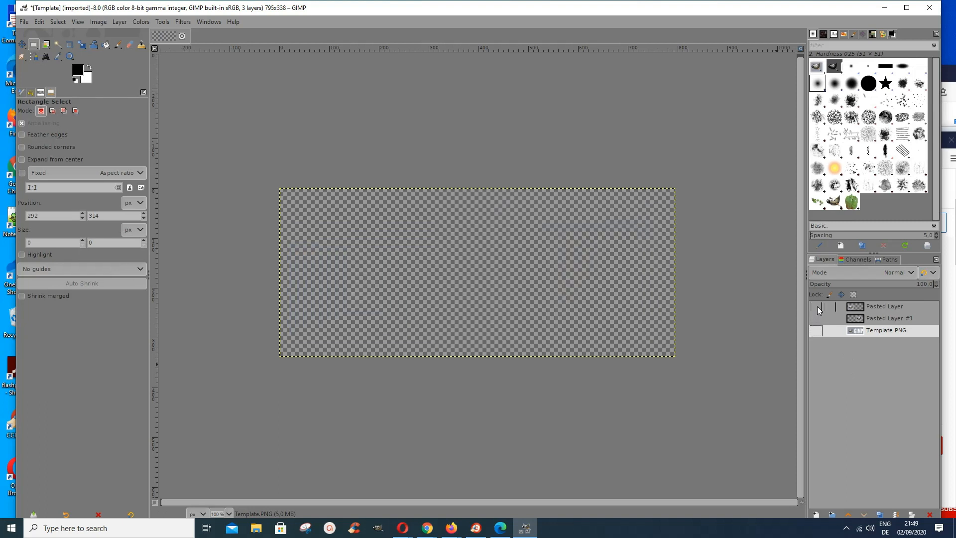
left_click(817, 332)
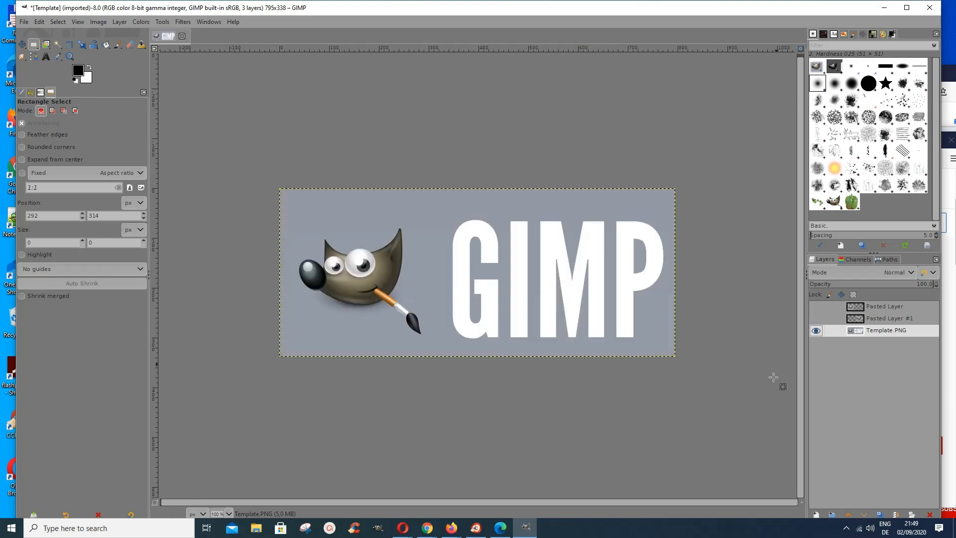
Step: Enable rounded corners for Rectangle Select and draw a selection about 319 × 294 px around the mascot
left_click(25, 147)
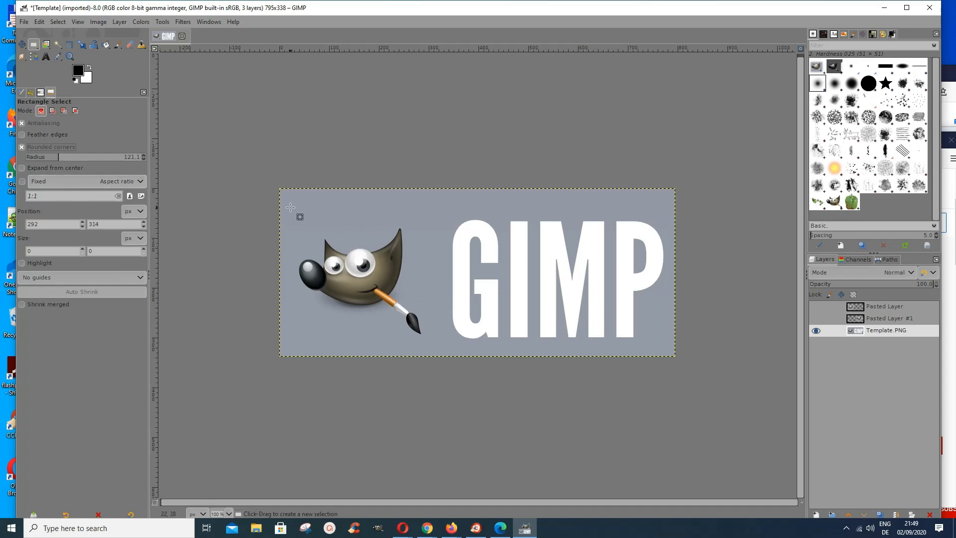
left_click_drag(290, 207, 450, 354)
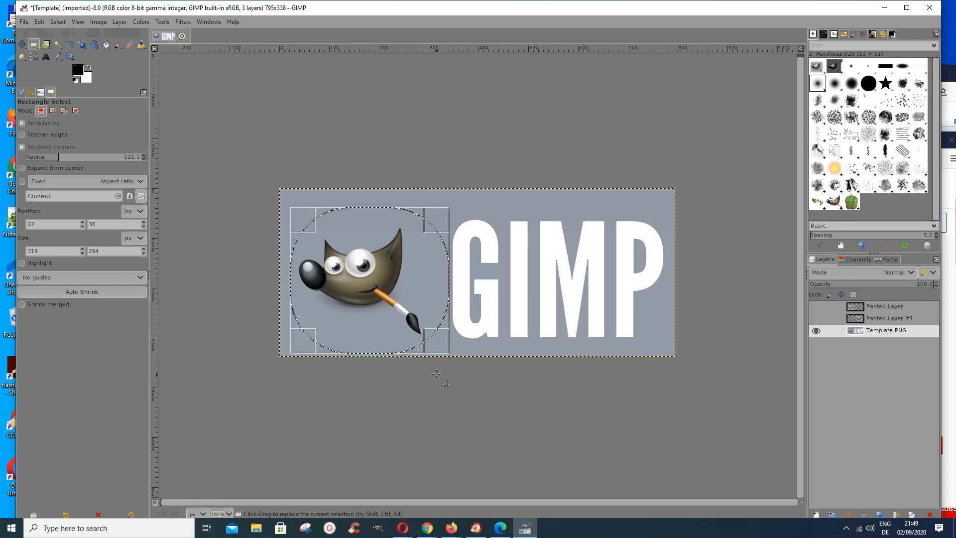
Step: Copy the rounded mascot selection and paste it as a new layer
right_click(386, 267)
mouse_move(410, 296)
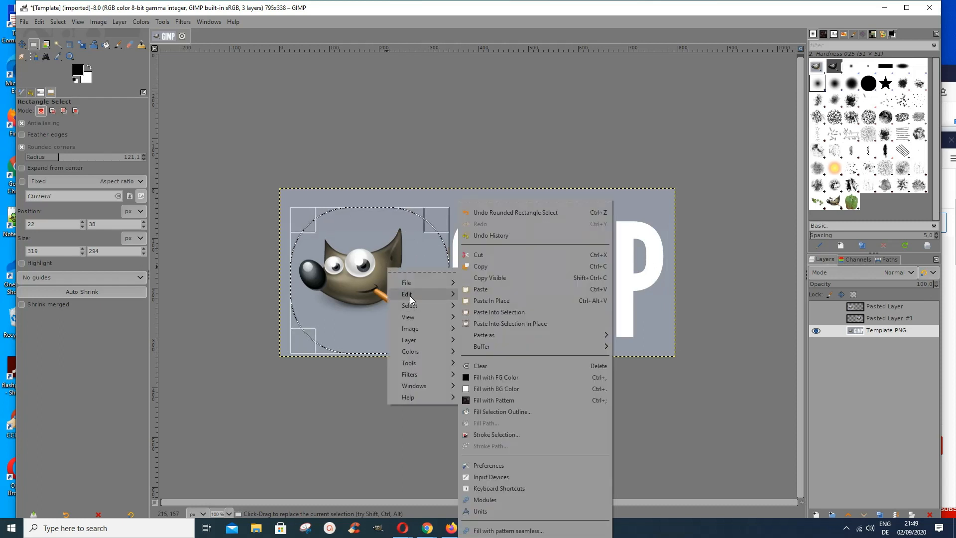
left_click(476, 269)
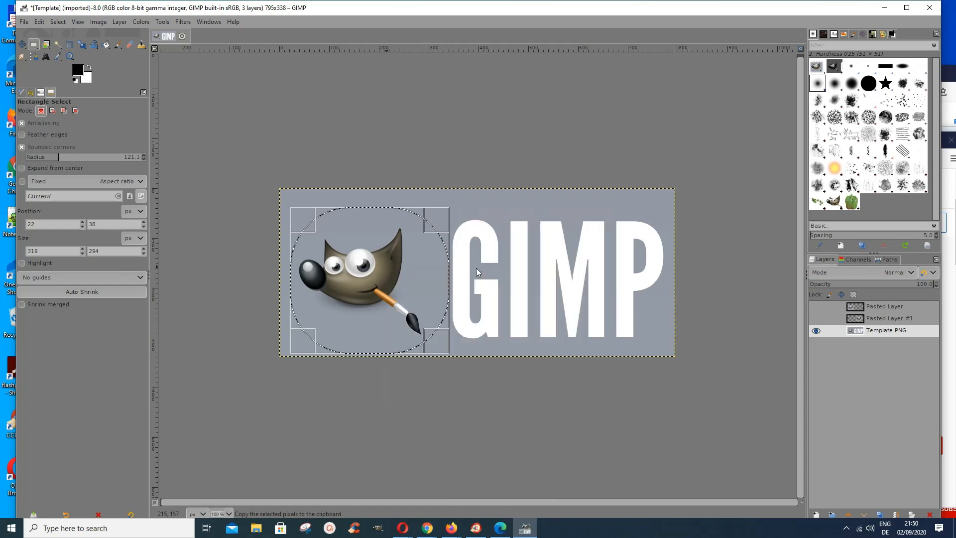
right_click(429, 291)
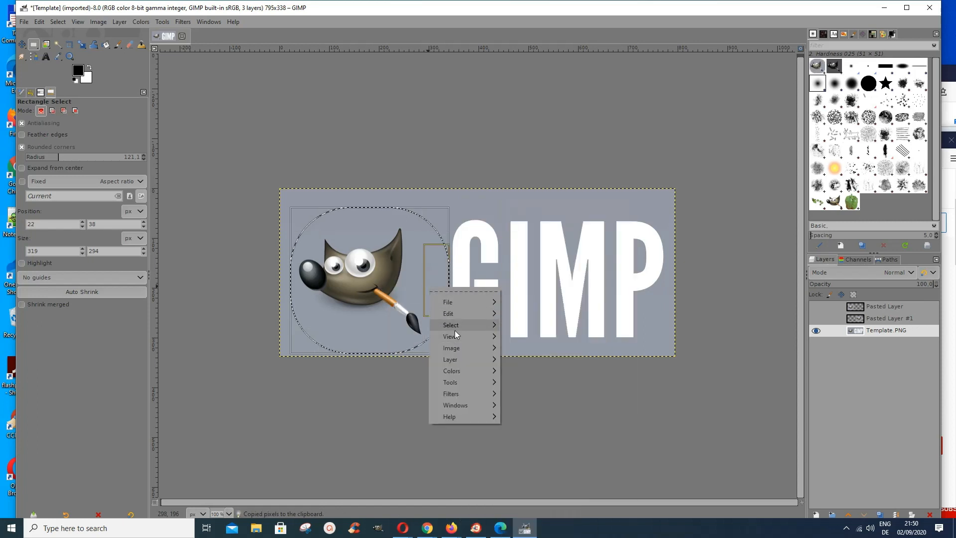
mouse_move(455, 316)
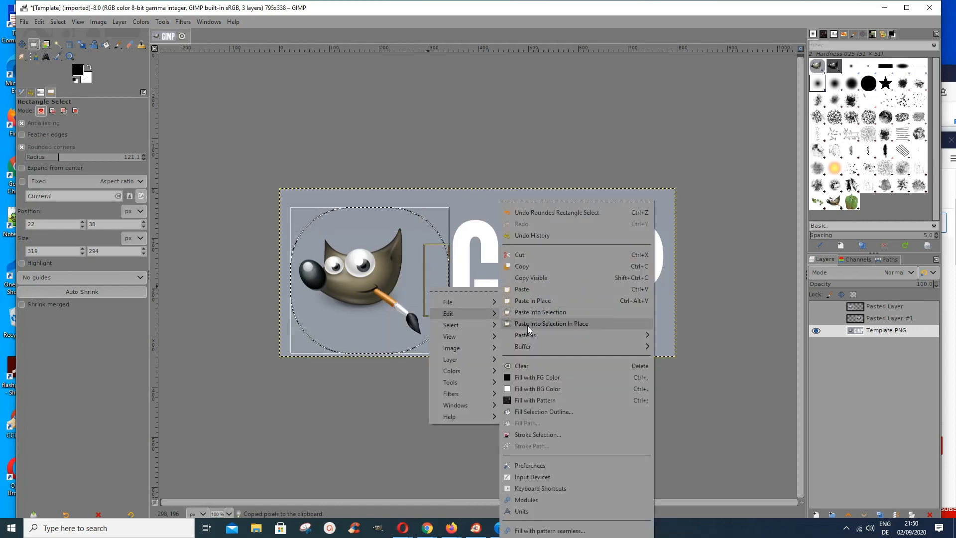
mouse_move(527, 334)
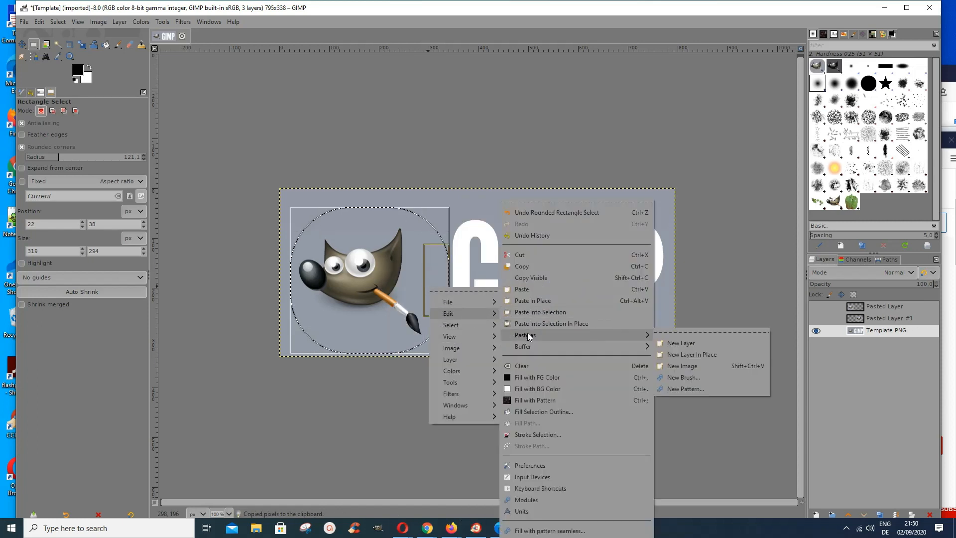
left_click(675, 345)
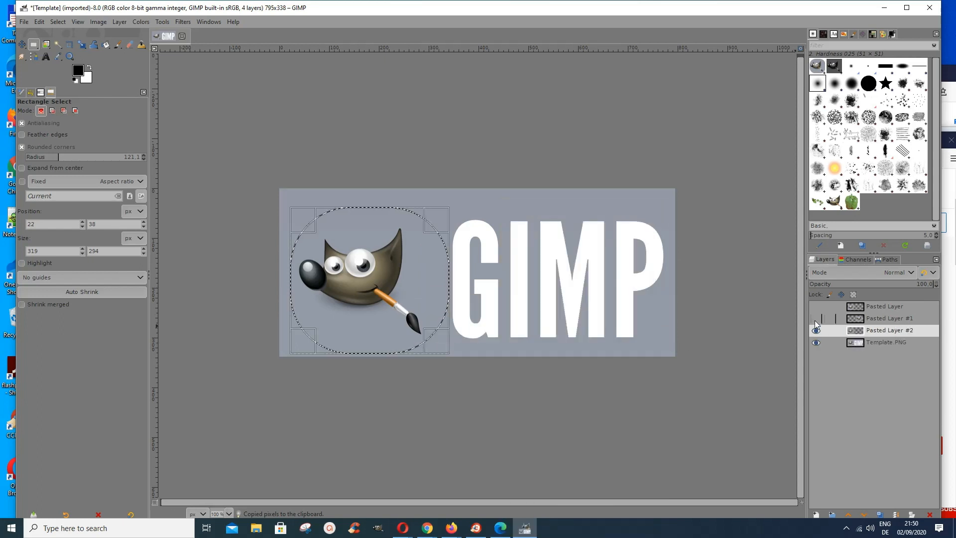
Step: Hide the Template.PNG layer to isolate the rounded copy, and make Template.PNG the active layer
left_click(817, 342)
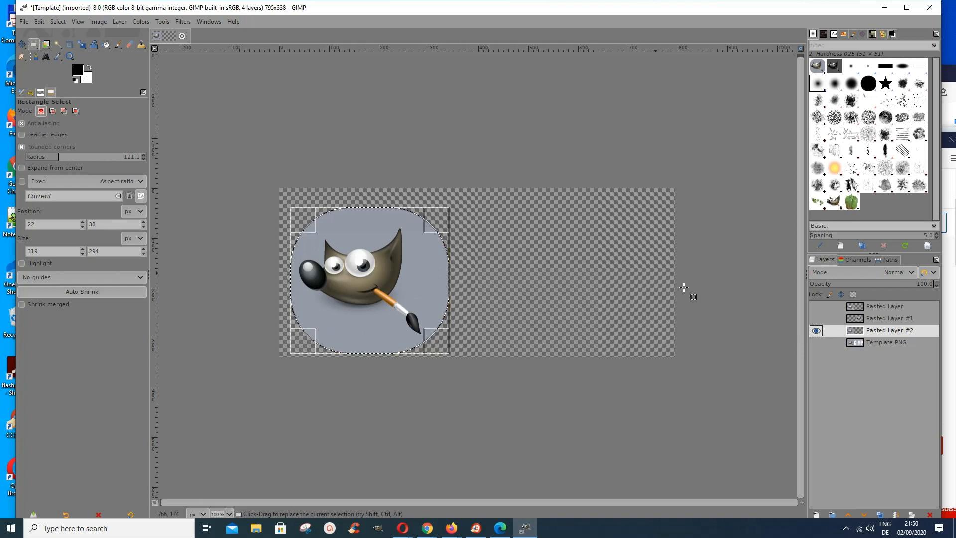
left_click(848, 344)
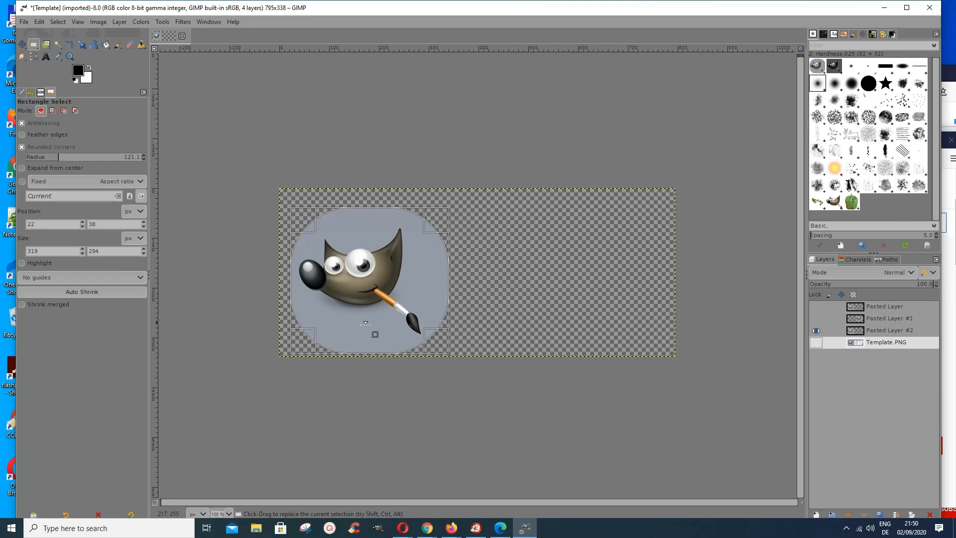
Step: Clear the rounded selection and turn off rounded corners for Rectangle Select
left_click(44, 23)
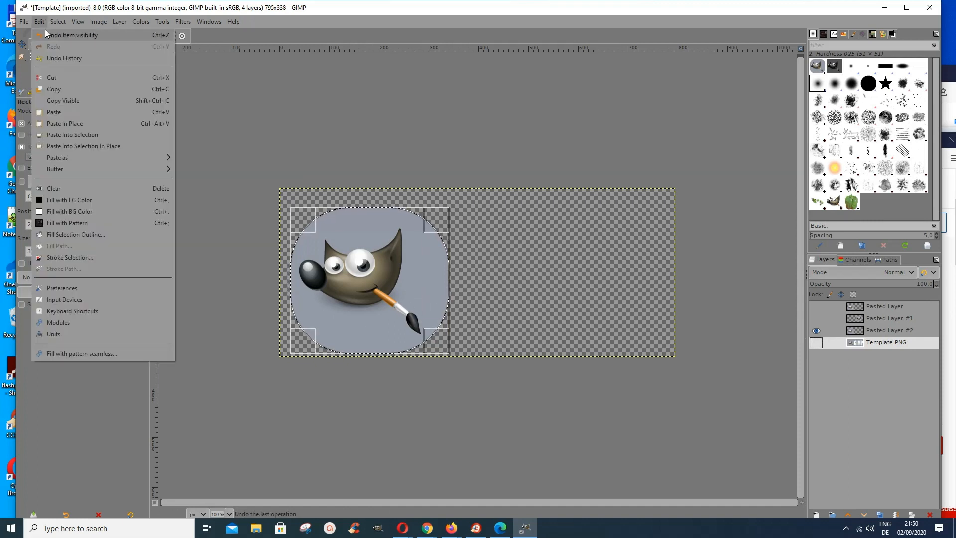
mouse_move(52, 26)
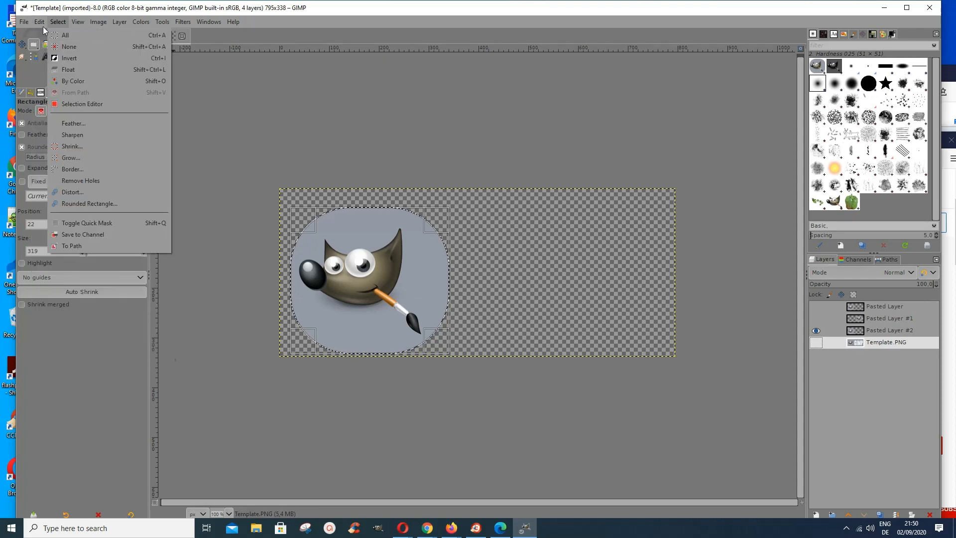
left_click(64, 47)
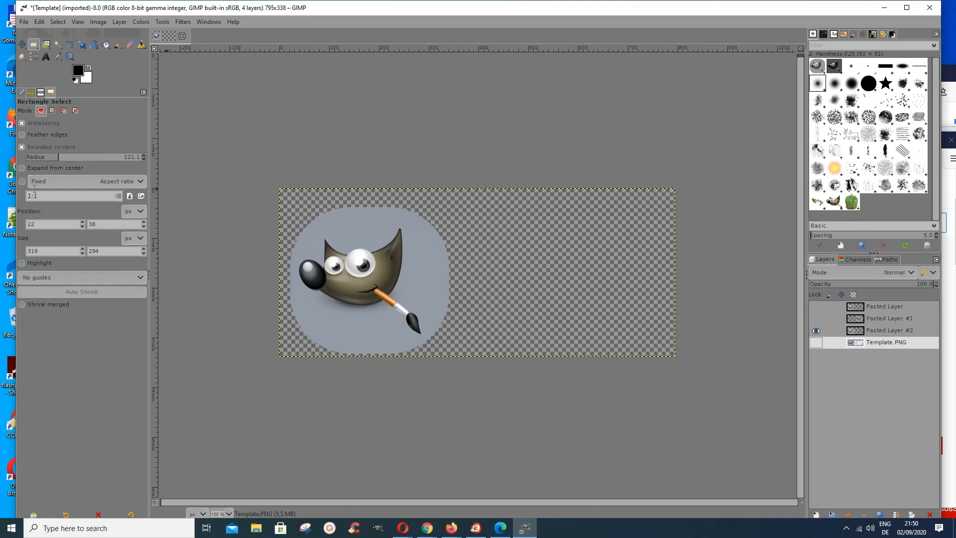
left_click(22, 148)
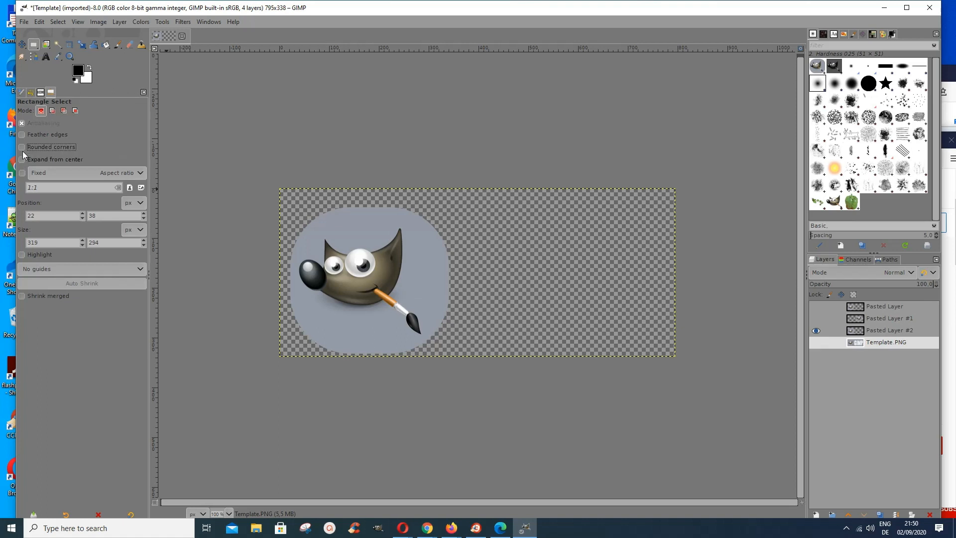
Step: Hide the rounded mascot layer, Pasted Layer #2, and show Template.PNG again
left_click(815, 330)
left_click(815, 343)
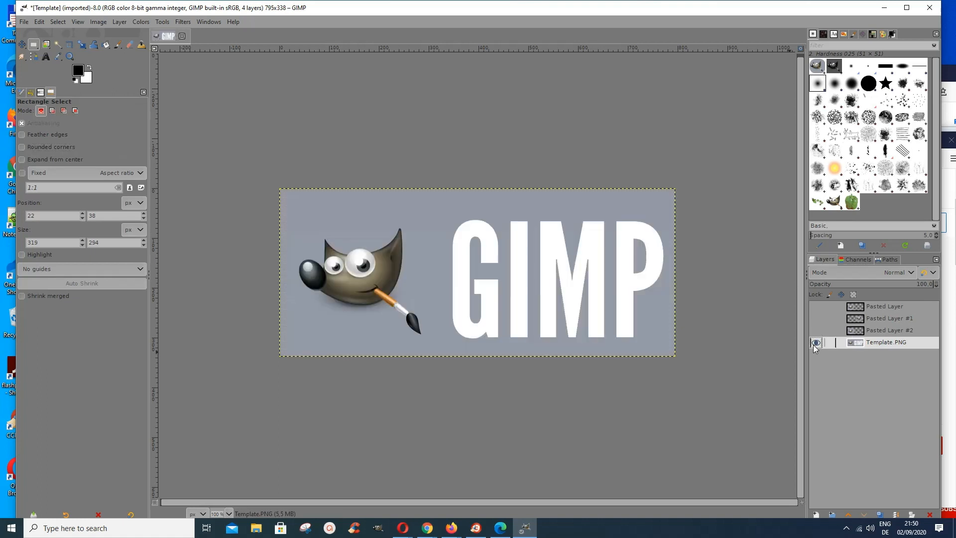
Step: Enable expanding from center and draw a rectangular selection about 266 × 236 px outward from the mascot's middle
left_click(22, 160)
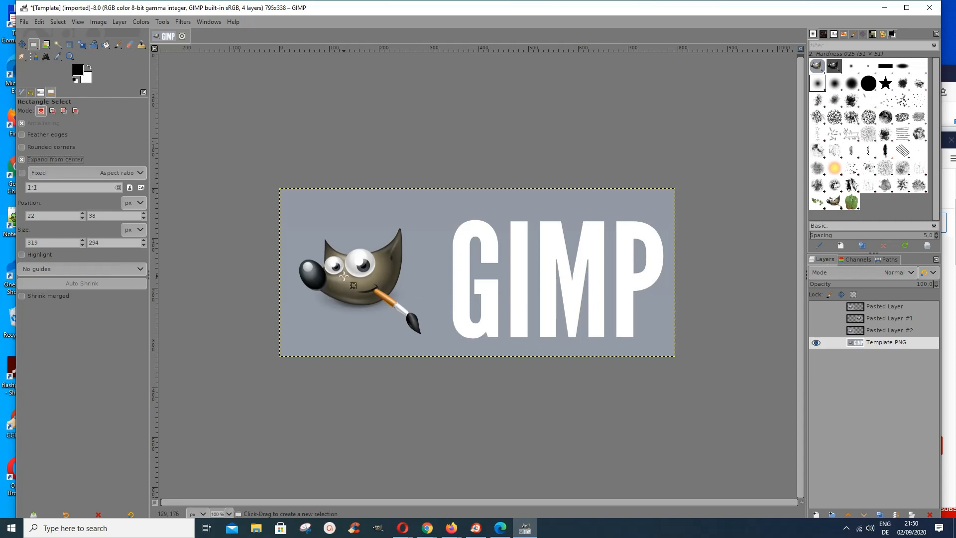
left_click_drag(355, 275, 421, 333)
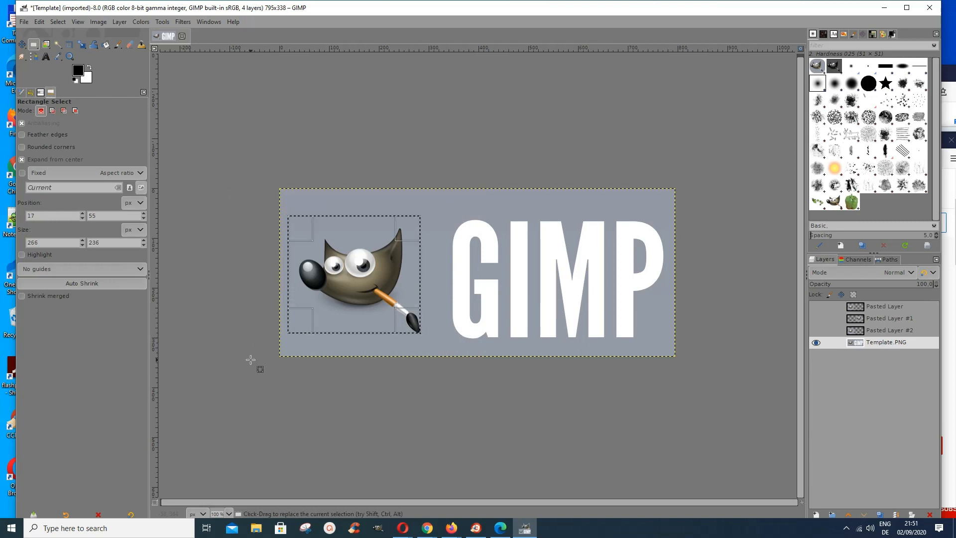
Step: Turn off expanding from center for Rectangle Select and clear the selection around the mascot
left_click(22, 159)
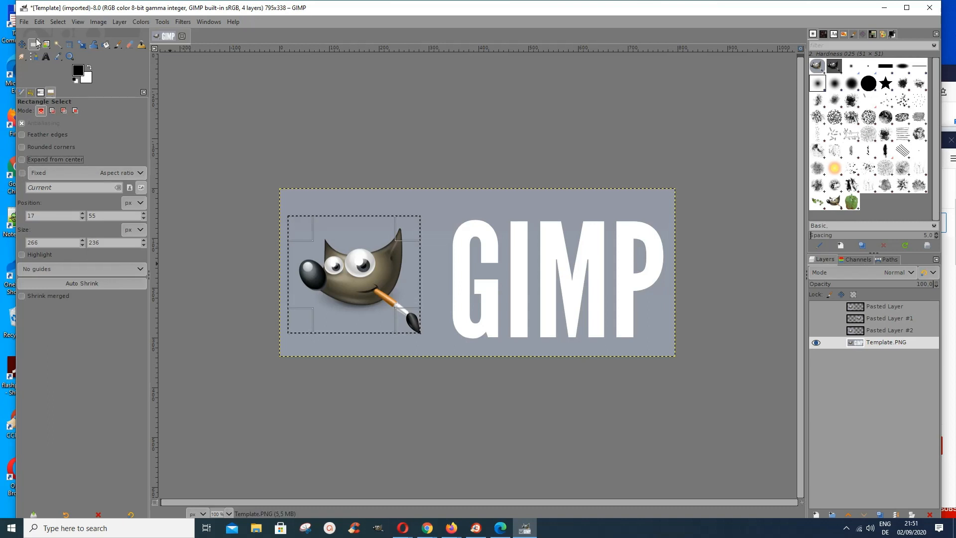
left_click(53, 23)
left_click(59, 47)
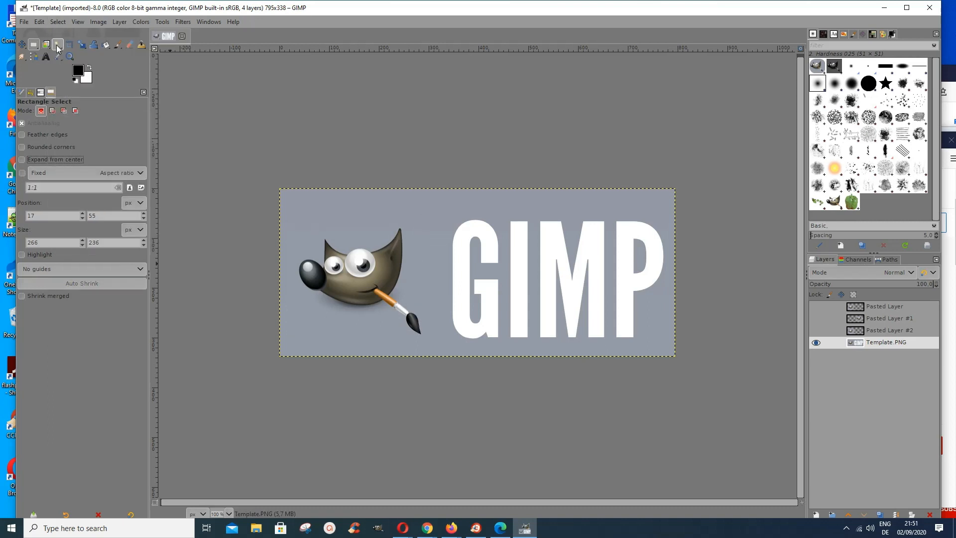
Step: Fix the aspect ratio at 1:1, draw a square selection about 254 × 254 px around the mascot, and clear it
left_click(22, 173)
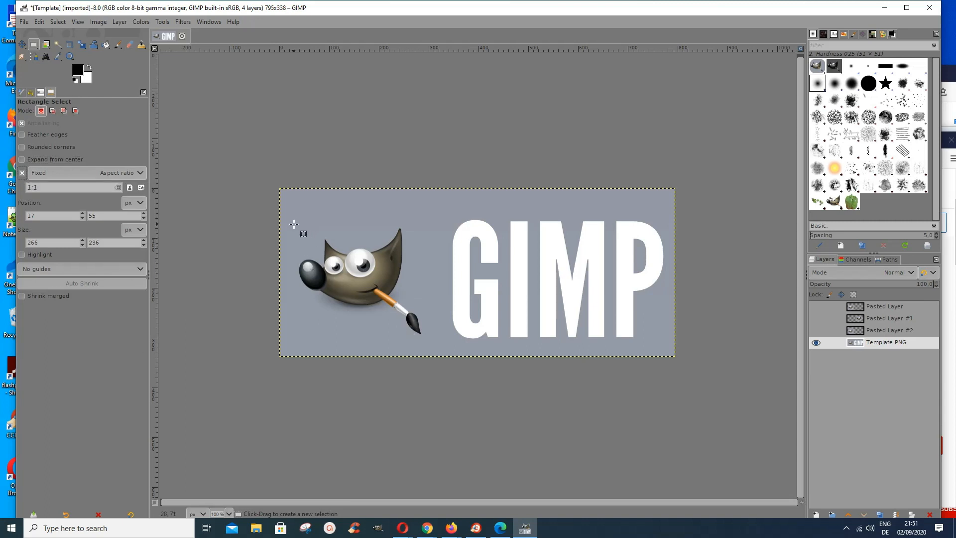
left_click_drag(292, 222, 419, 333)
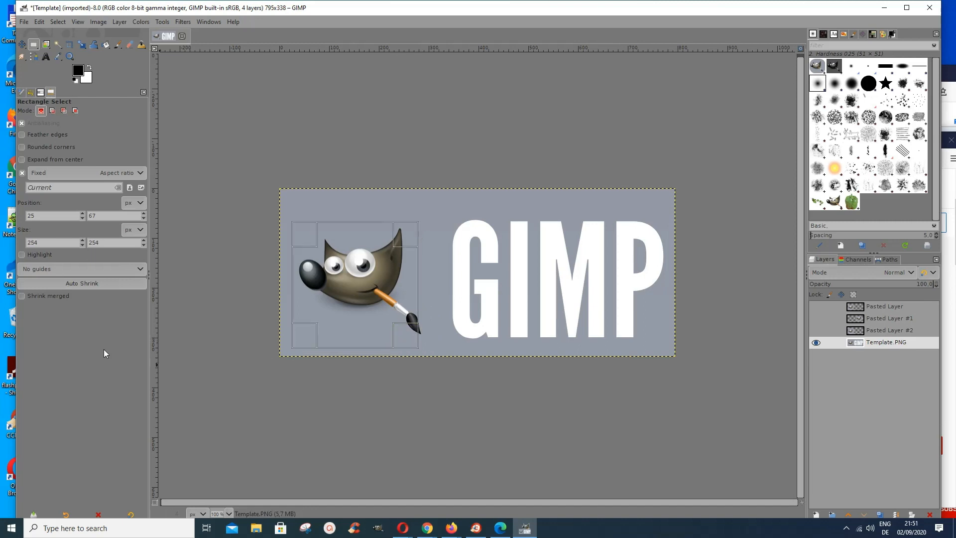
left_click(61, 22)
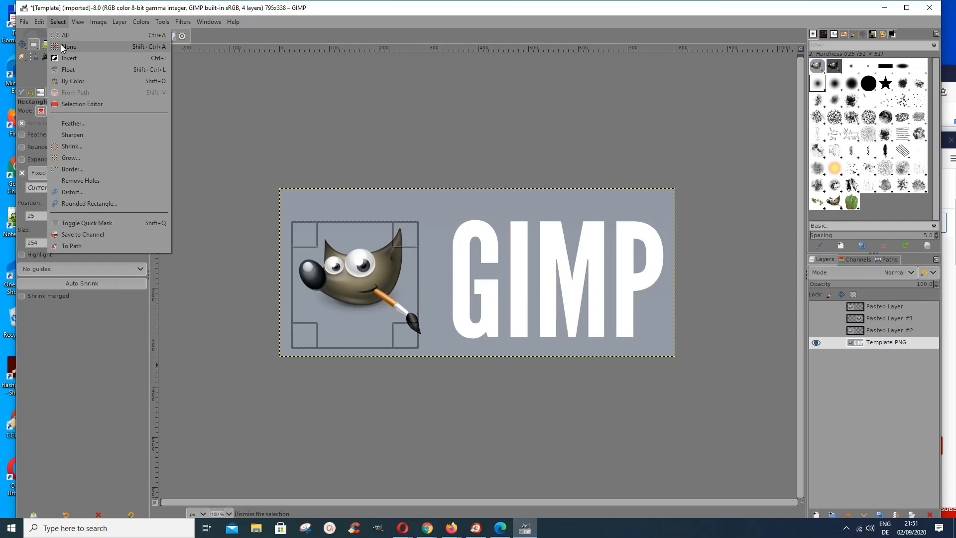
left_click(64, 47)
Step: Fix the selection width at 100 px and draw a selection about 310 px tall over the mascot's nose
left_click(139, 173)
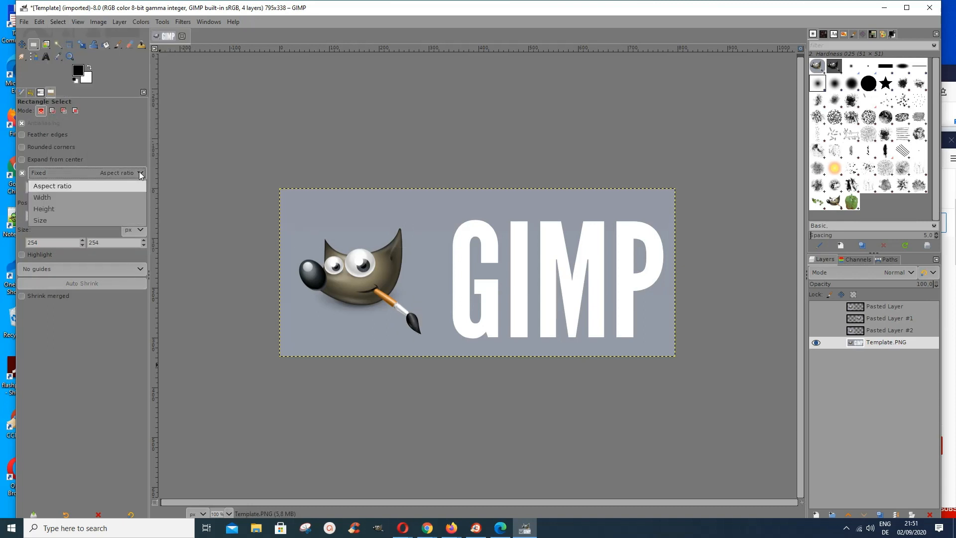
left_click(58, 197)
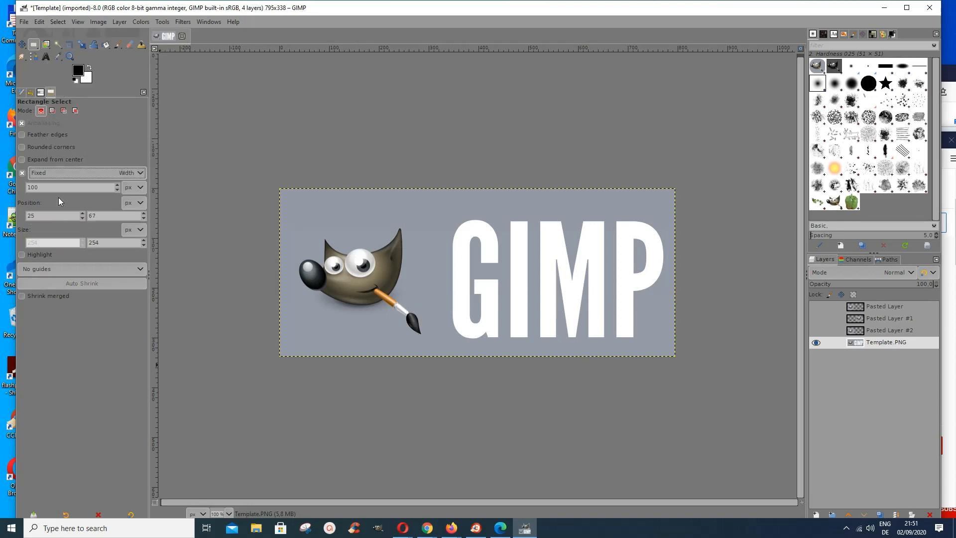
left_click_drag(293, 217, 376, 371)
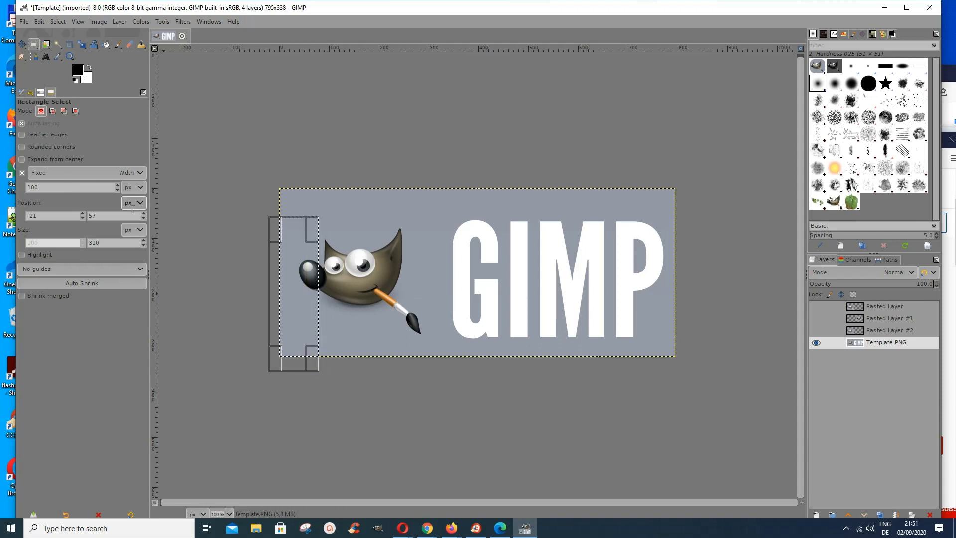
Step: Fix the selection size at 100x100 px, replace the tall selection with one over the mascot's eyes, and clear it
left_click(134, 172)
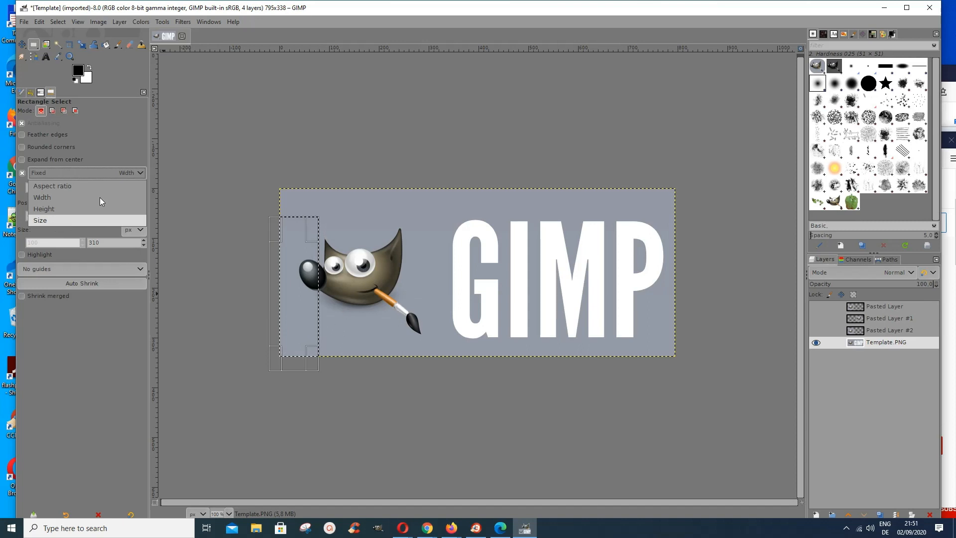
left_click(49, 220)
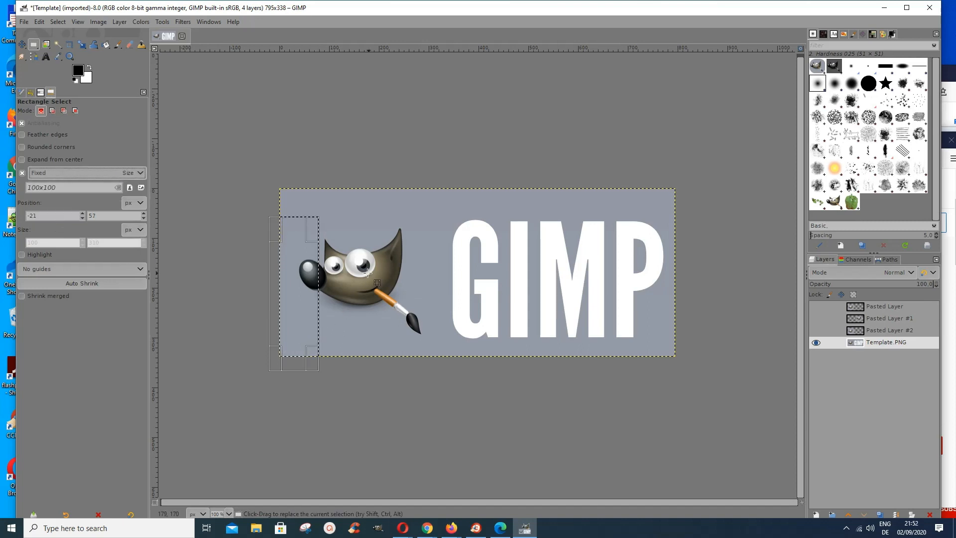
left_click(63, 23)
left_click(70, 46)
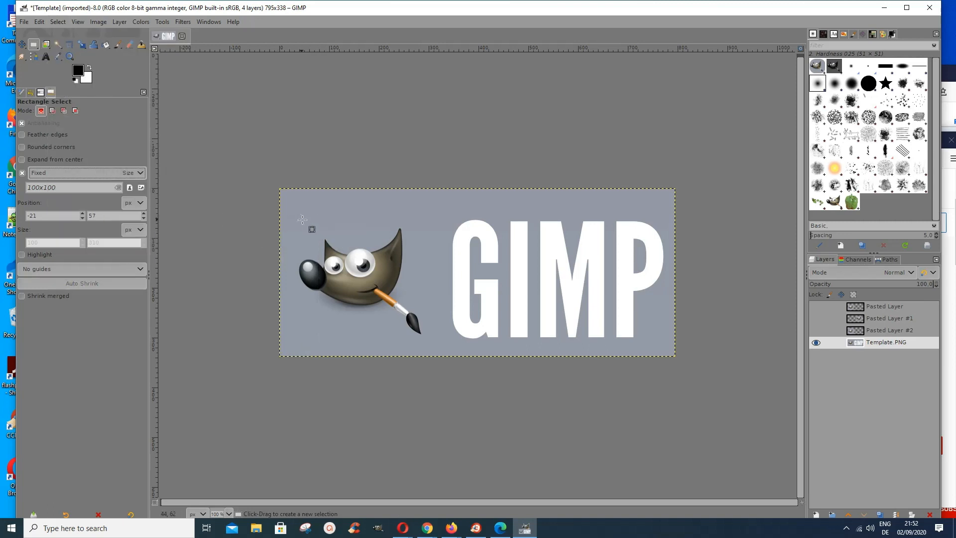
left_click_drag(302, 222, 359, 269)
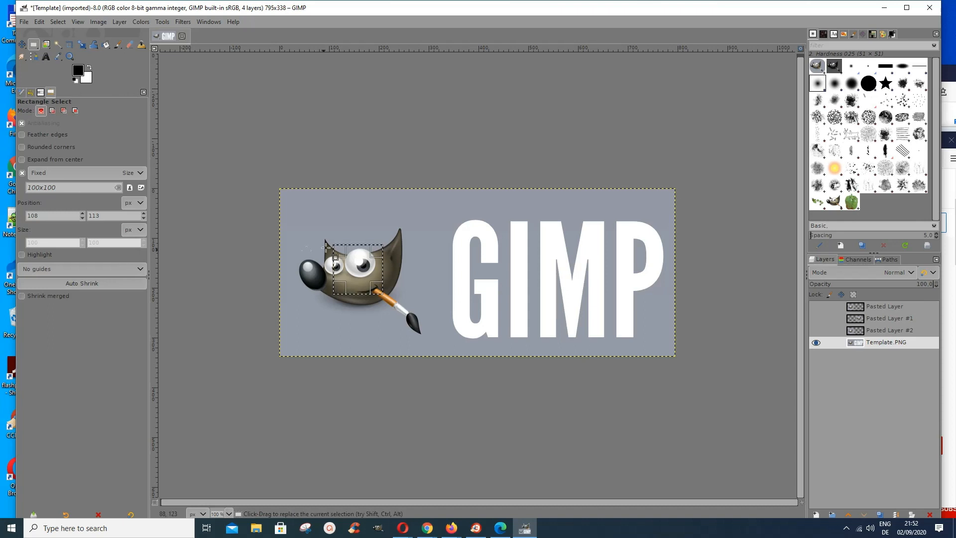
left_click(62, 21)
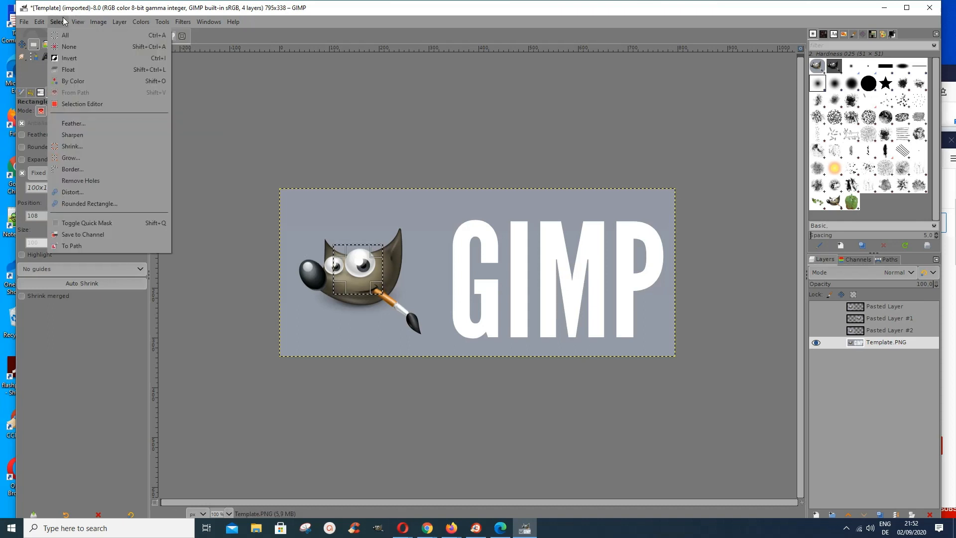
left_click(70, 48)
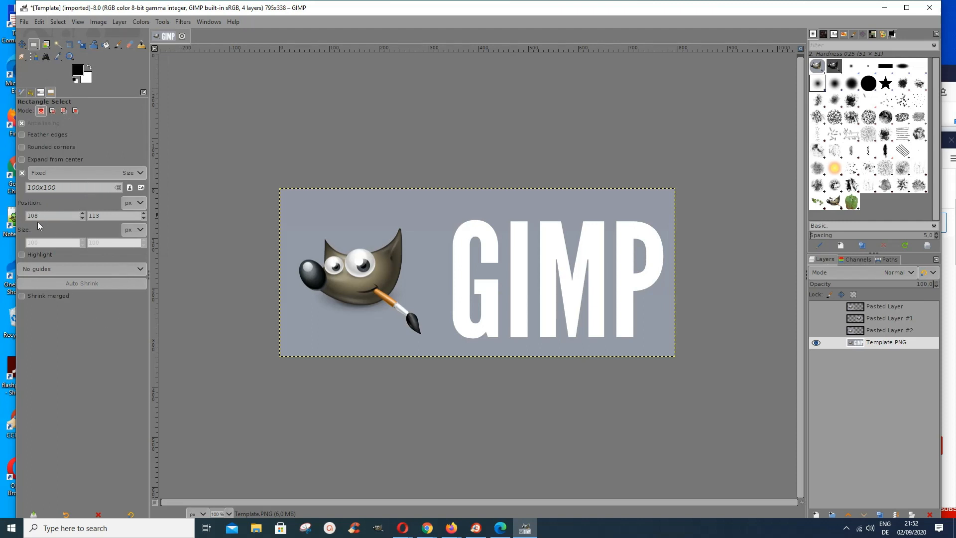
Step: Enable Highlight and draw a 100 × 100 px selection over the mascot's face, then turn off the fixed size
left_click(22, 254)
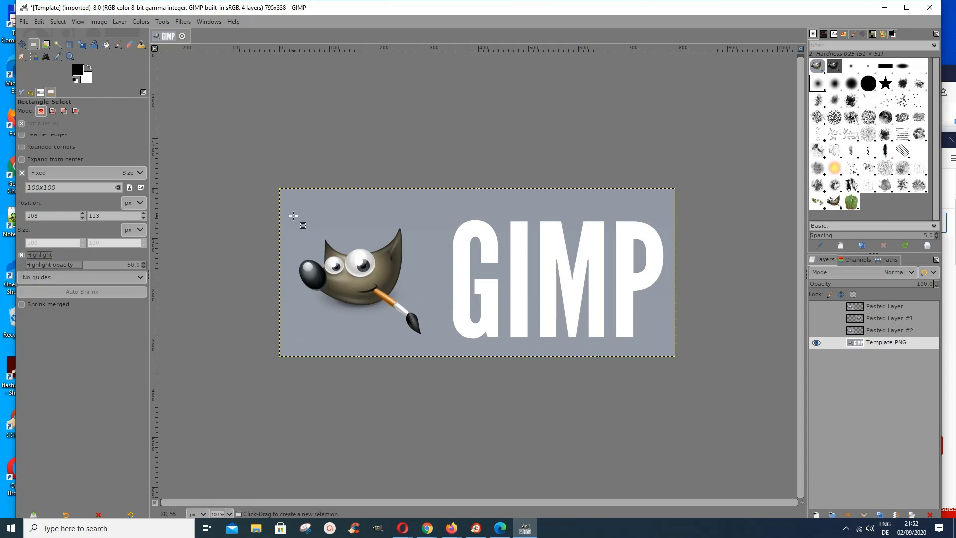
left_click_drag(269, 204, 358, 295)
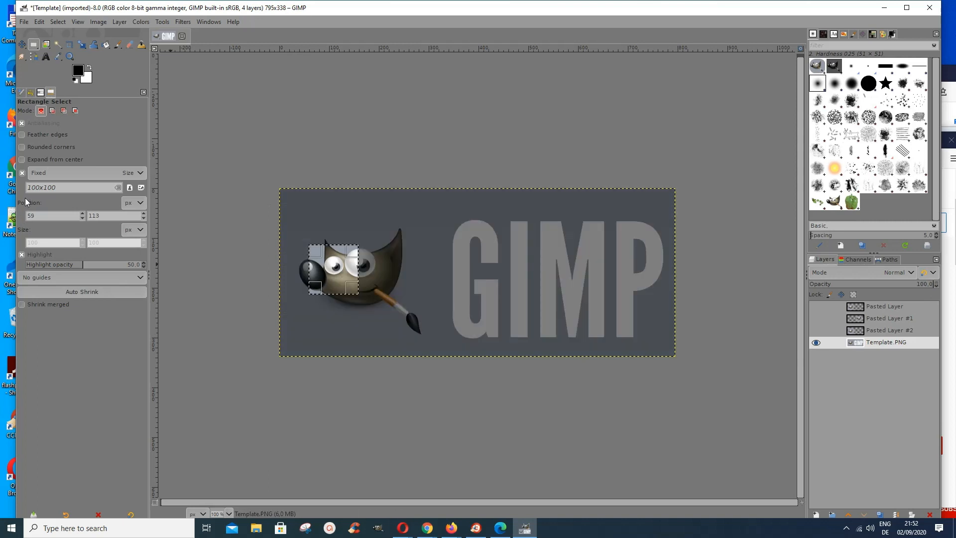
left_click(22, 173)
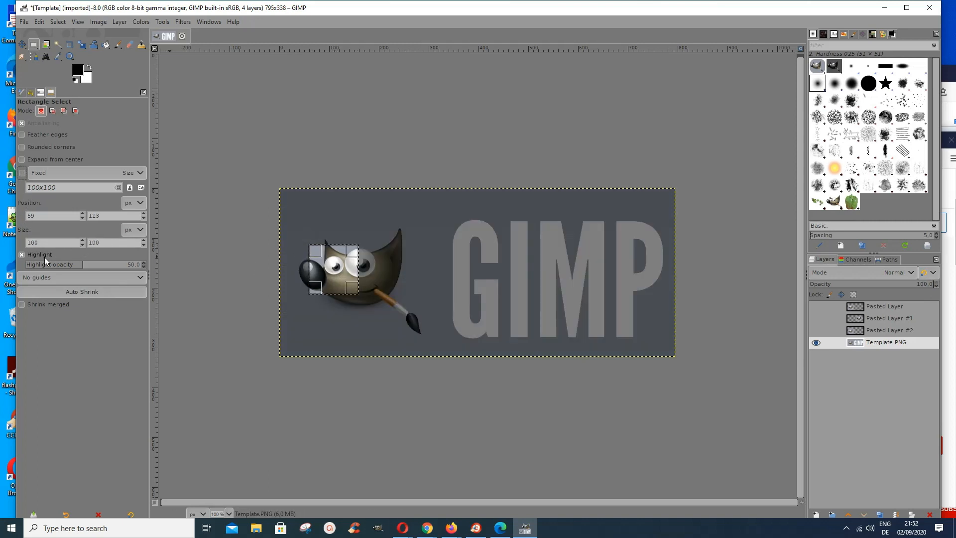
Step: Clear the small highlighted selection and draw a larger free rectangular selection around the whole mascot
left_click(50, 22)
left_click(59, 46)
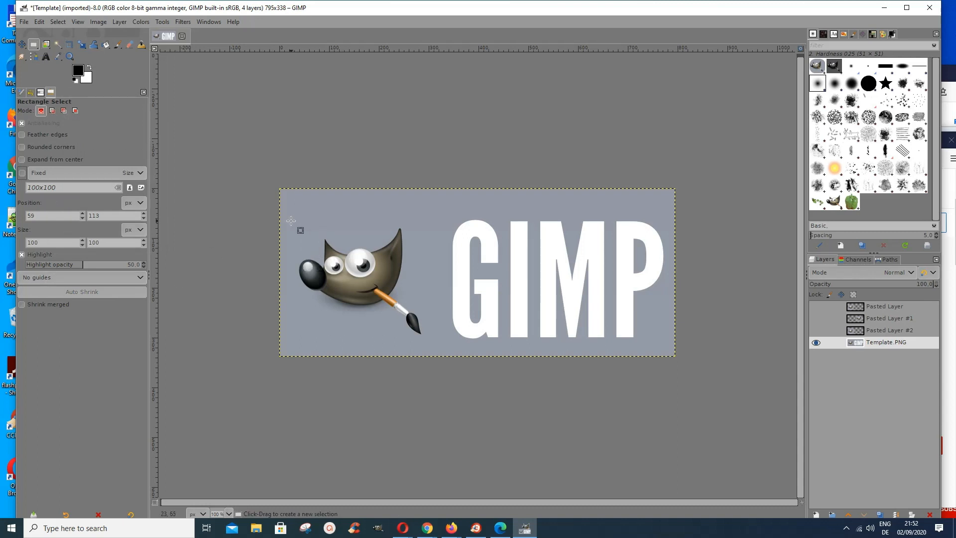
left_click_drag(292, 220, 436, 340)
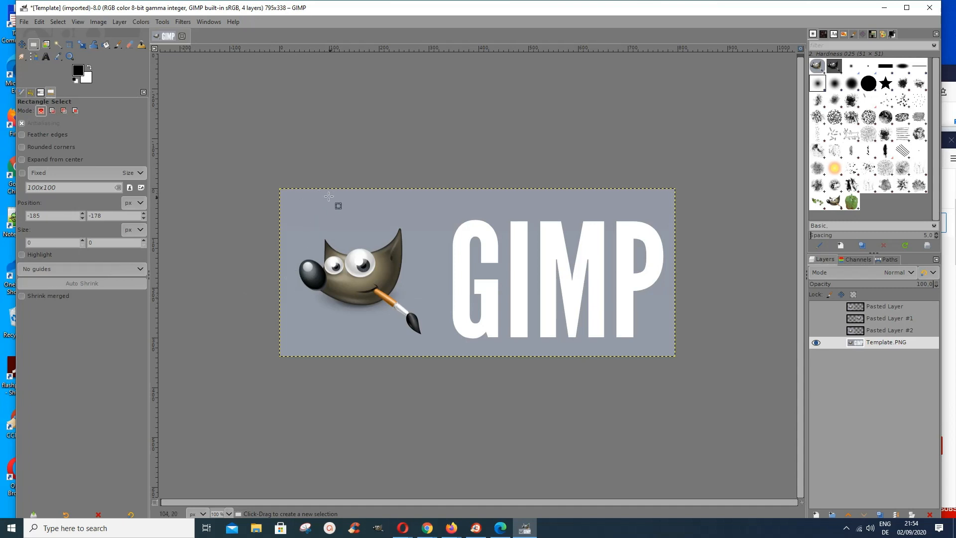
Step: With Highlight off, draw a selection about 210 × 293 px over the brush side of the mascot and clear it
left_click_drag(340, 195, 444, 341)
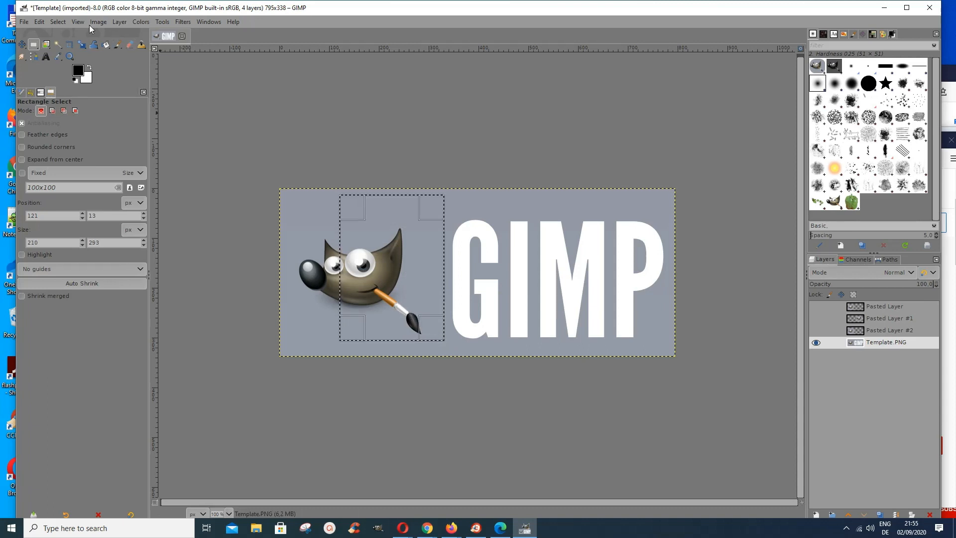
left_click(58, 22)
left_click(65, 48)
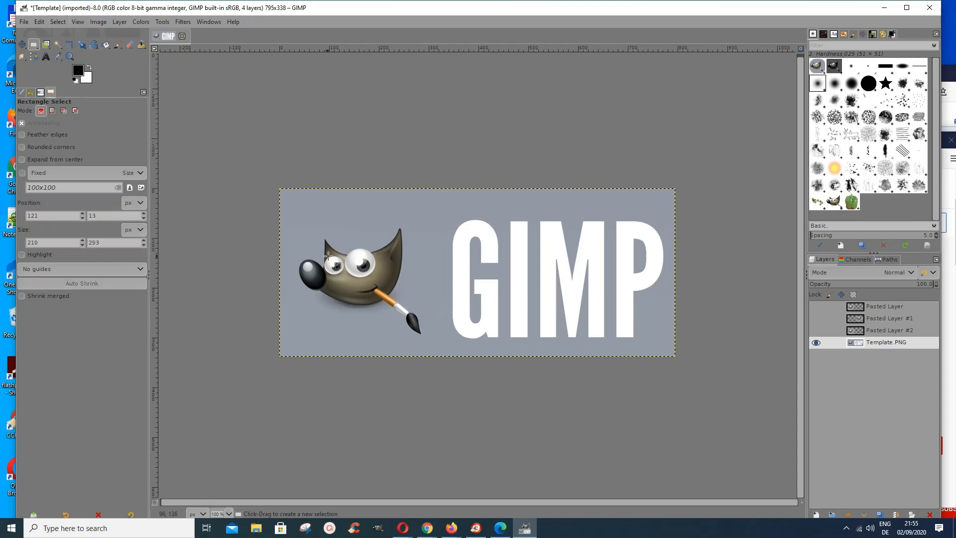
Step: Draw a rectangular selection about 299 × 284 px around the mascot and fill it with the Java pattern using Bucket Fill
left_click_drag(290, 207, 439, 349)
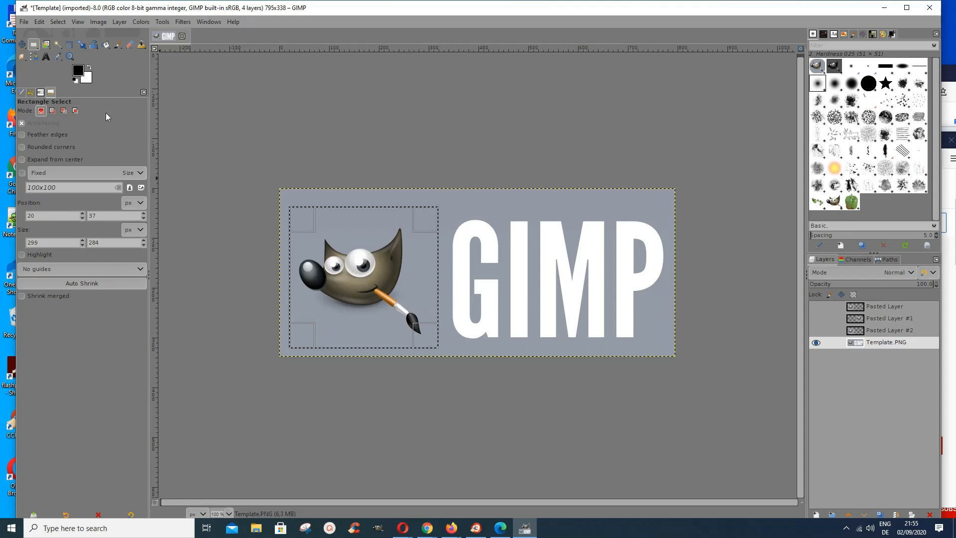
left_click(105, 46)
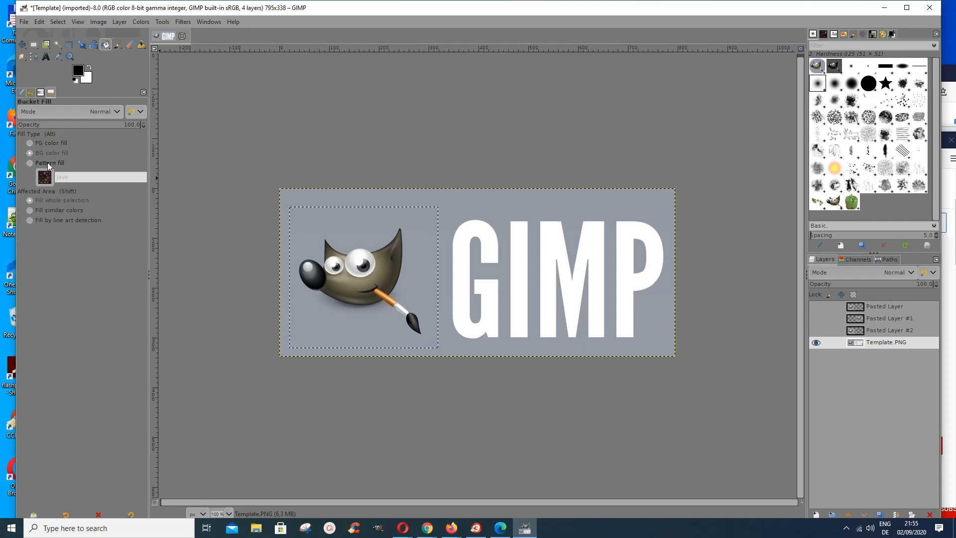
left_click(31, 163)
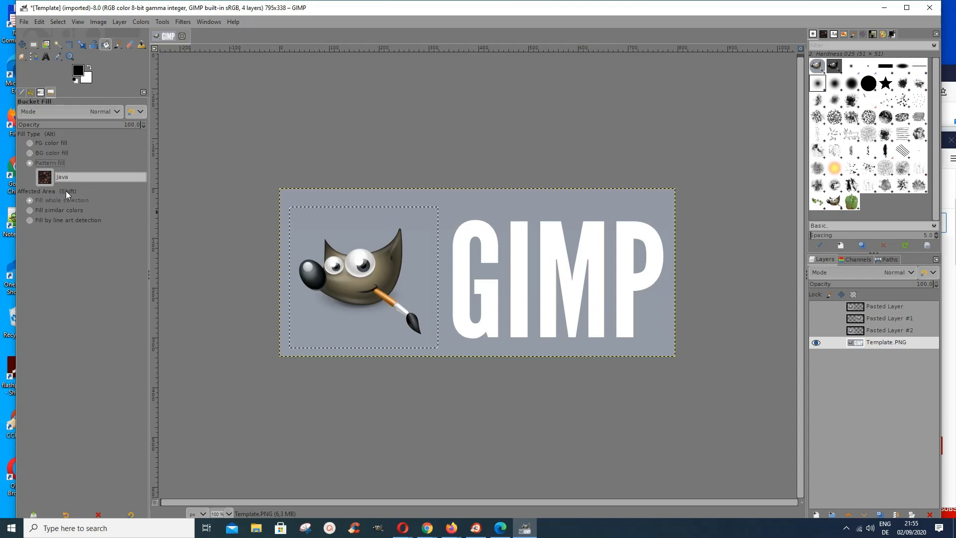
left_click(44, 178)
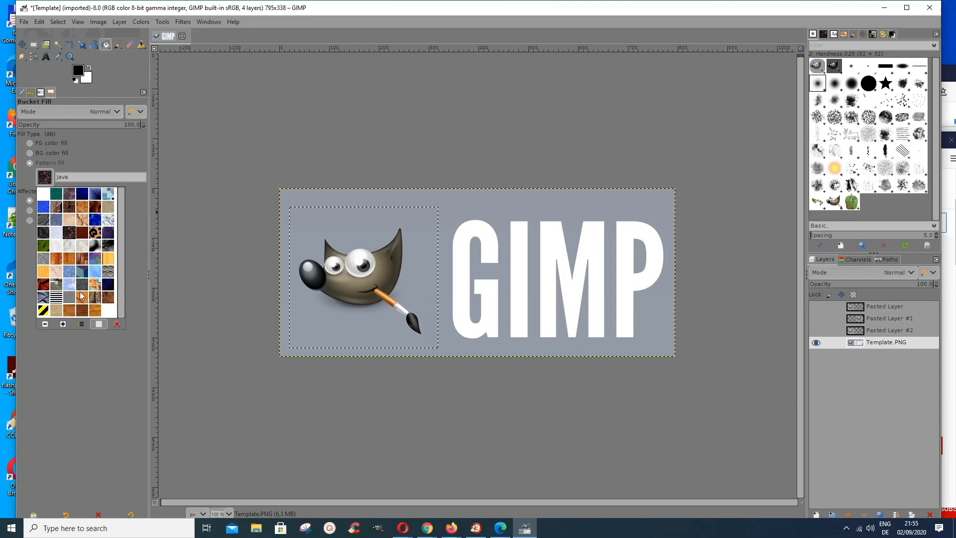
left_click(45, 181)
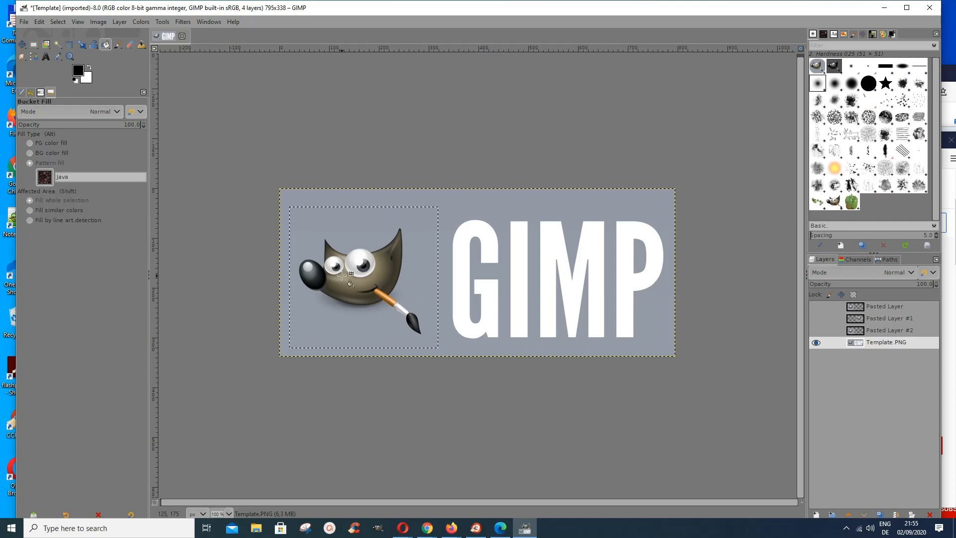
left_click(342, 271)
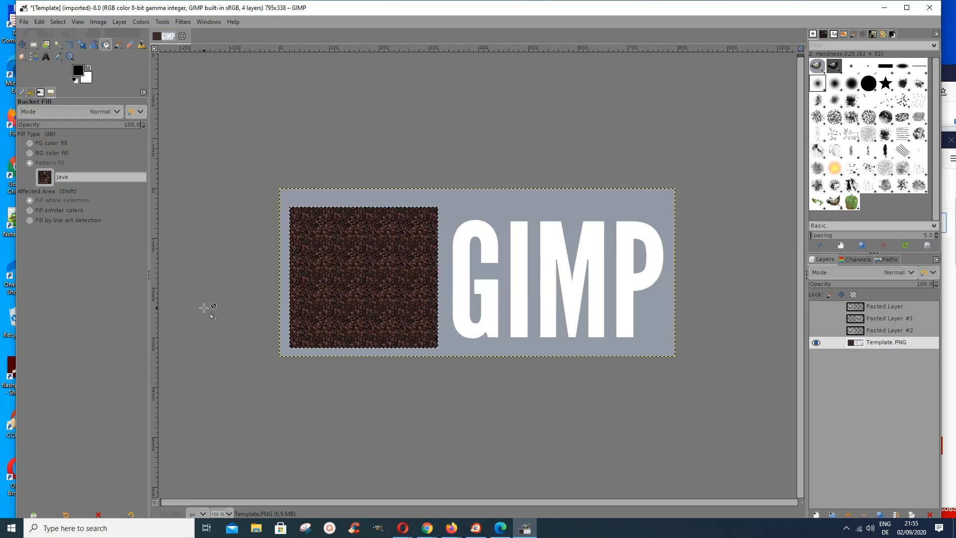
Step: Stroke the selection around the pattern-filled rectangle with a solid black line 6 px wide
left_click(40, 22)
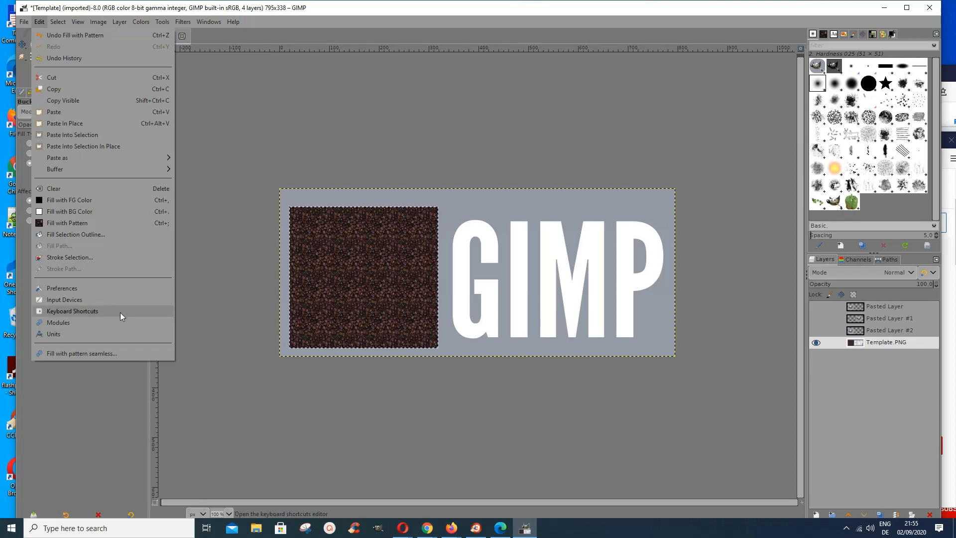
left_click(78, 256)
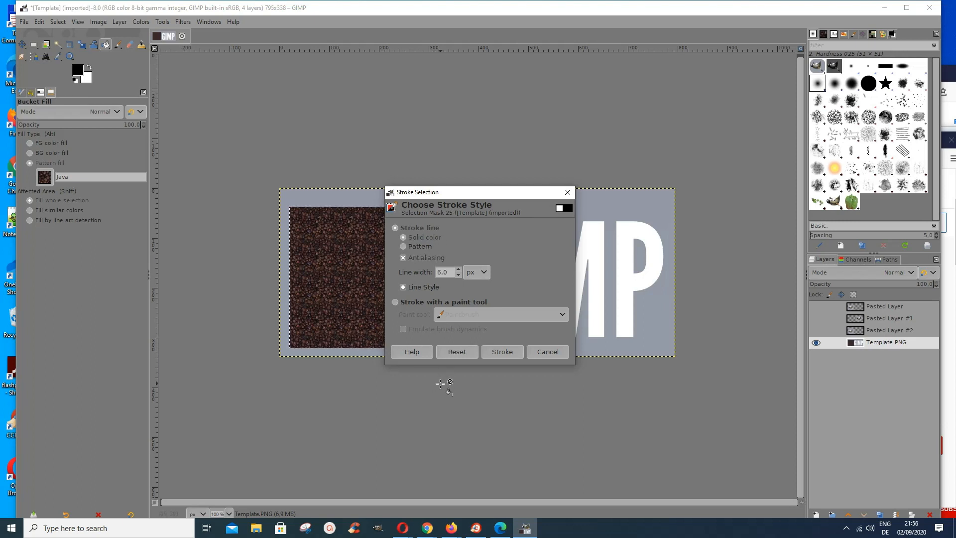
left_click(502, 352)
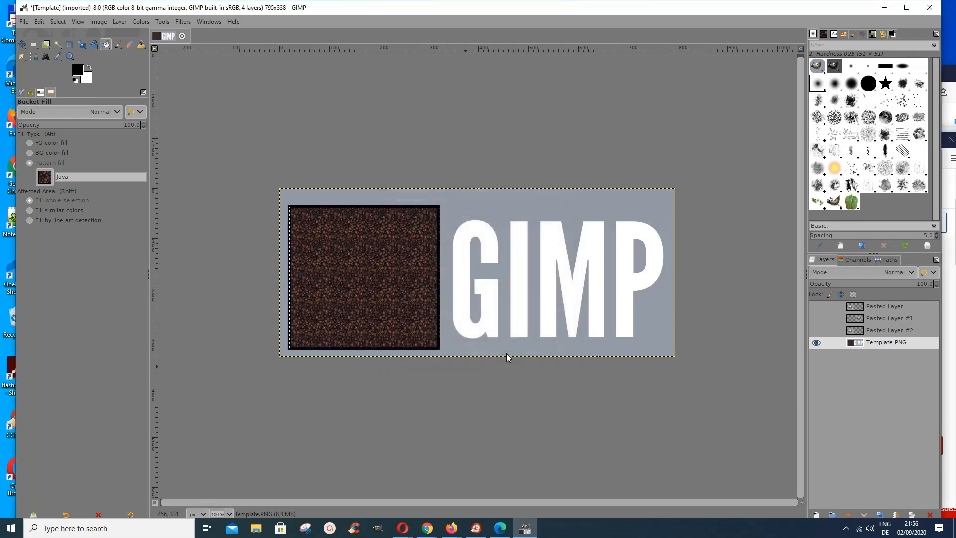
Step: Set the foreground color to green, HTML notation 2bb650
left_click(77, 74)
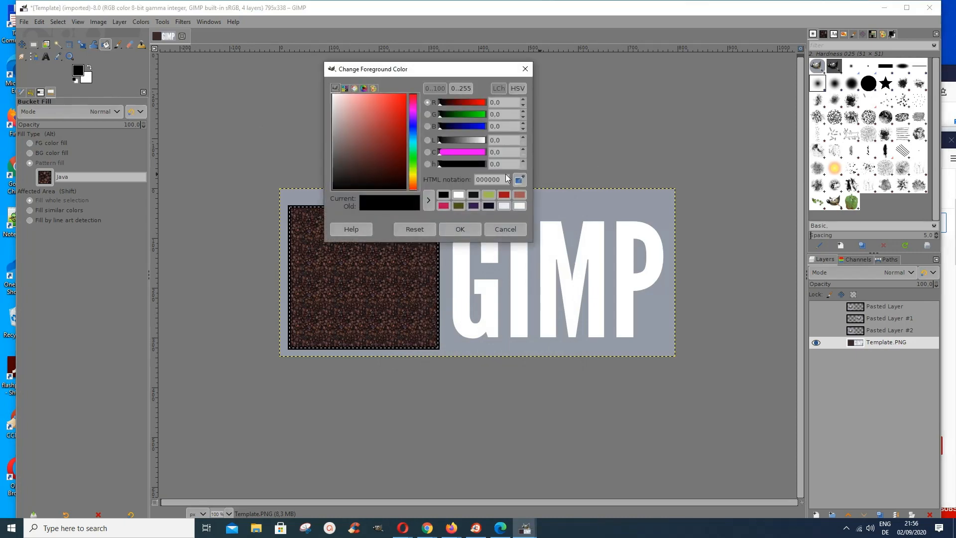
left_click(414, 153)
left_click_drag(399, 155, 389, 121)
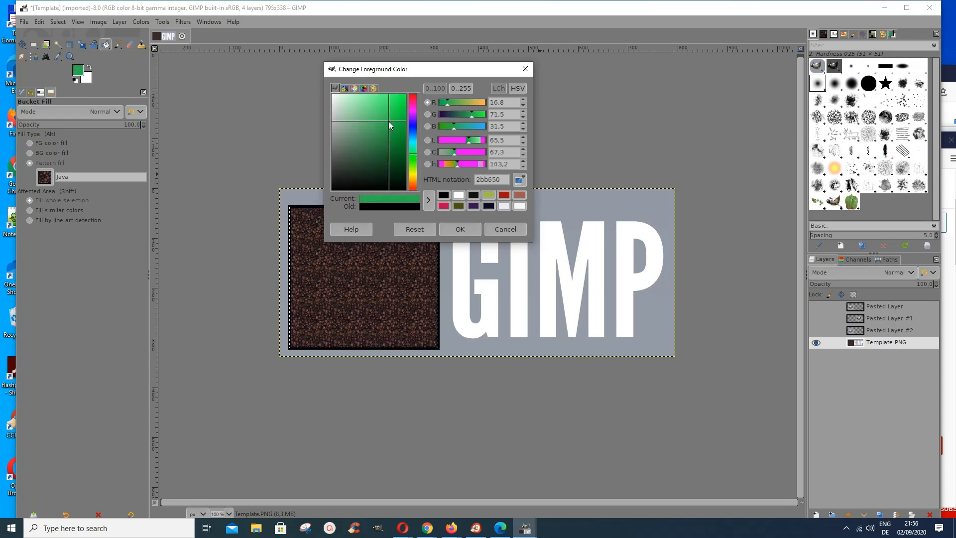
left_click(460, 230)
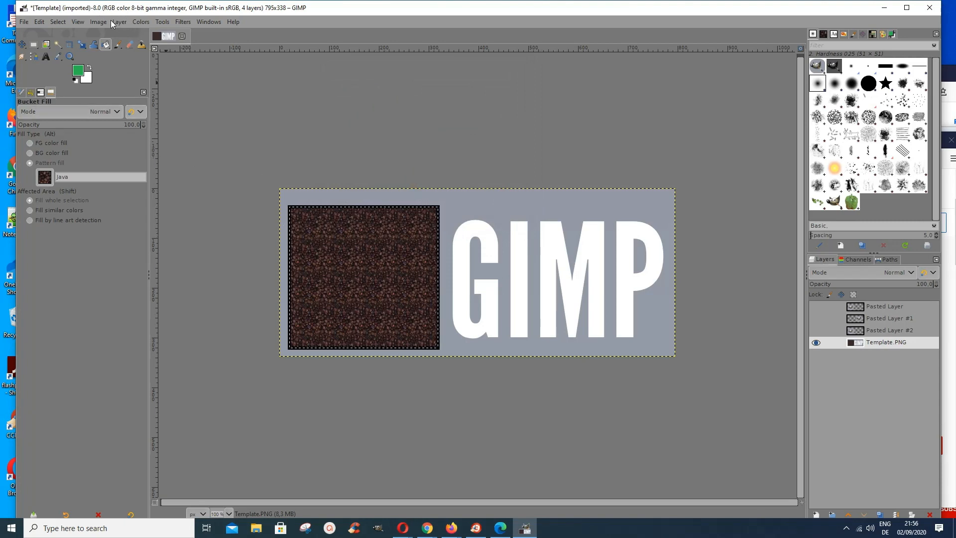
Step: Stroke the selection around the pattern-filled rectangle with a solid green line 6 px wide
left_click(40, 22)
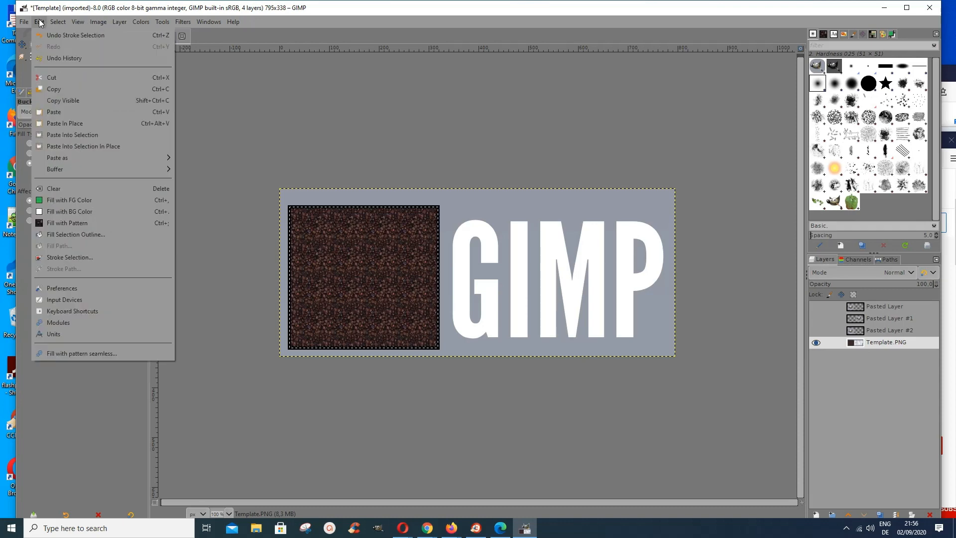
left_click(57, 258)
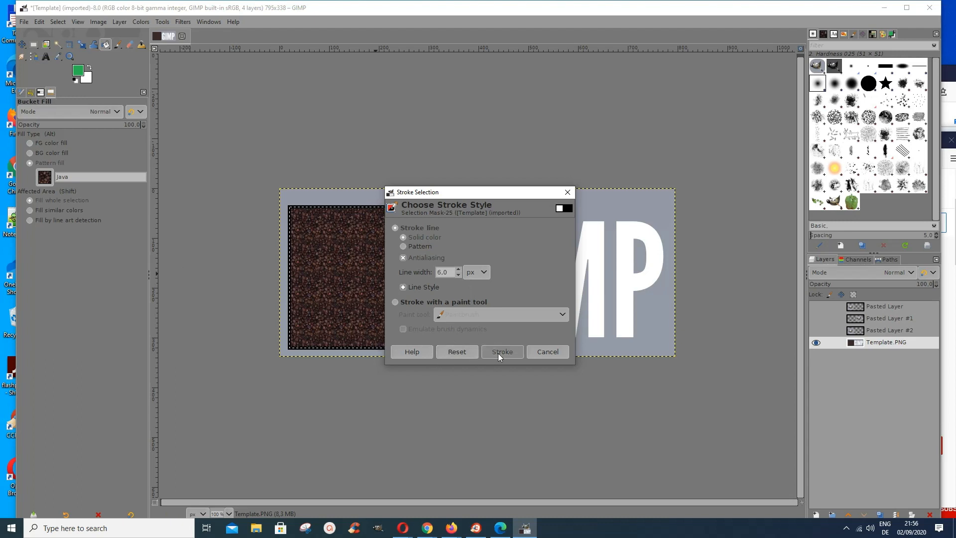
left_click(500, 352)
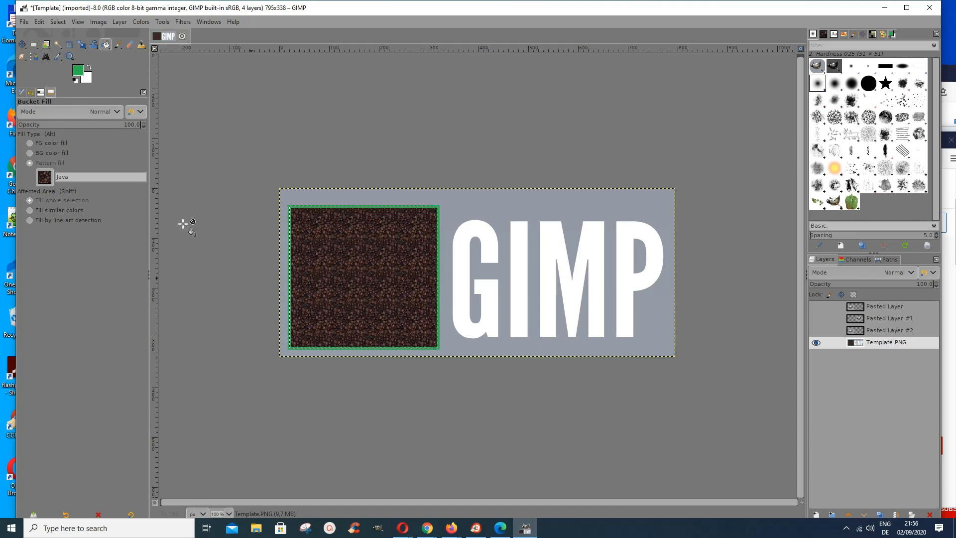
Step: Switch from Bucket Fill to the Ellipse Select tool
right_click(31, 50)
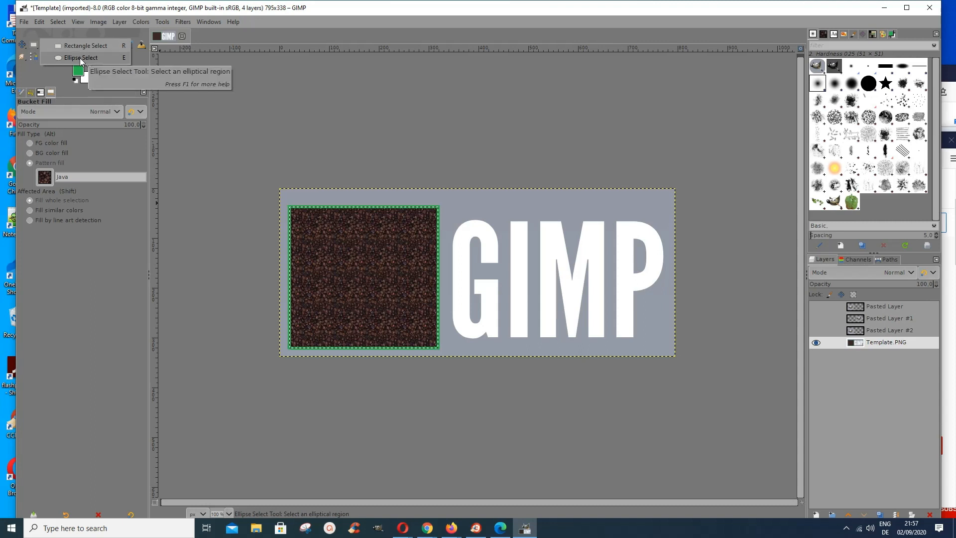
left_click(80, 58)
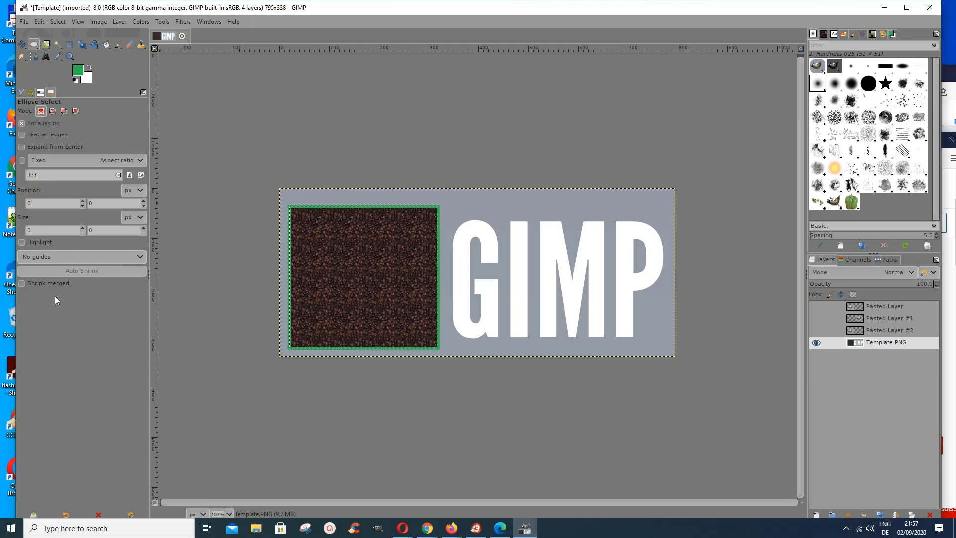